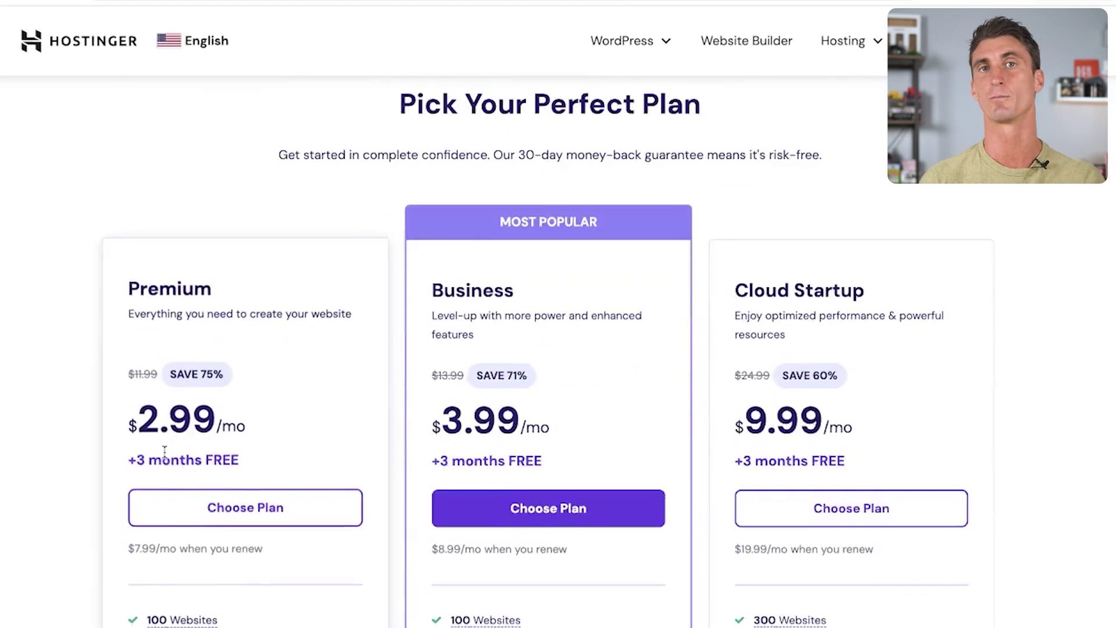
scroll(331, 403, down, 2)
scroll(423, 402, down, 1)
scroll(422, 401, up, 2)
scroll(422, 402, down, 1)
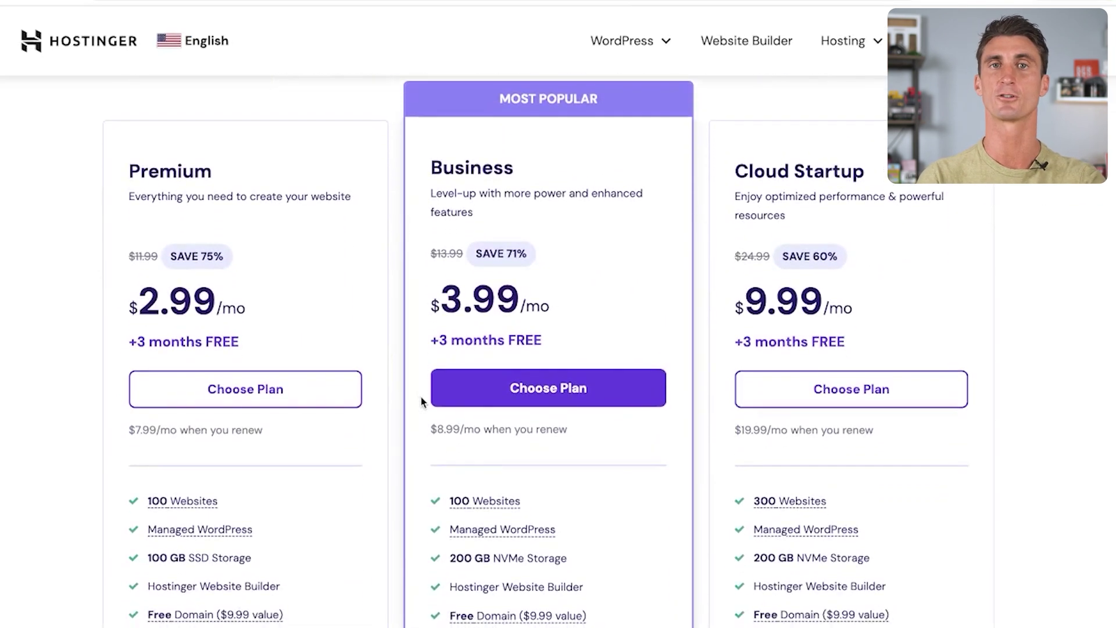
scroll(420, 395, down, 3)
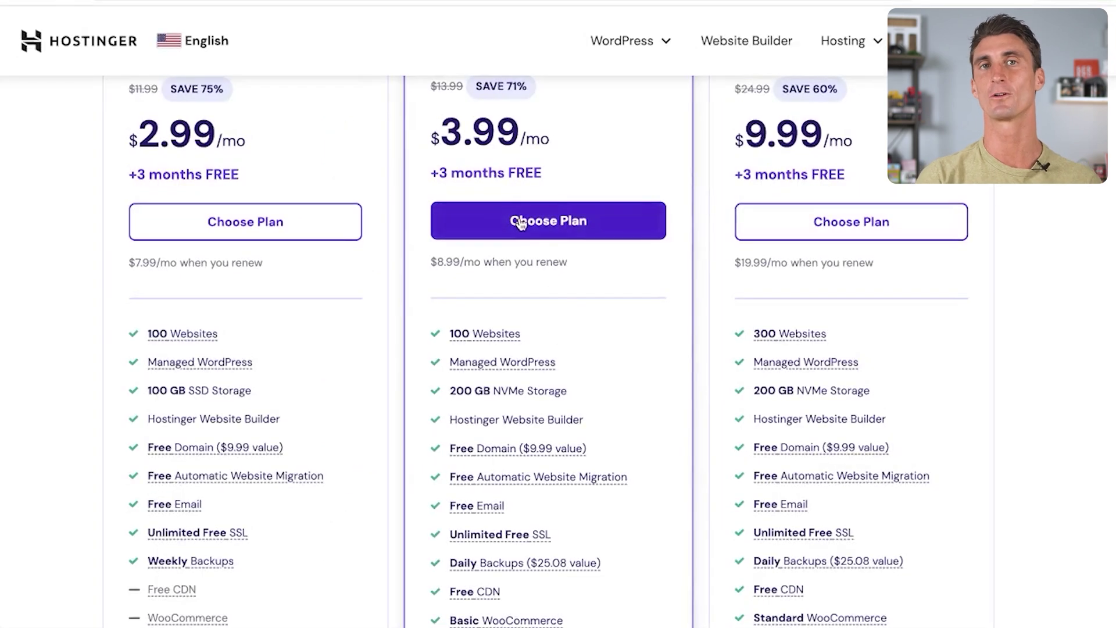
Choose the Business hosting plan and apply the discount coupon code at checkout
click(520, 224)
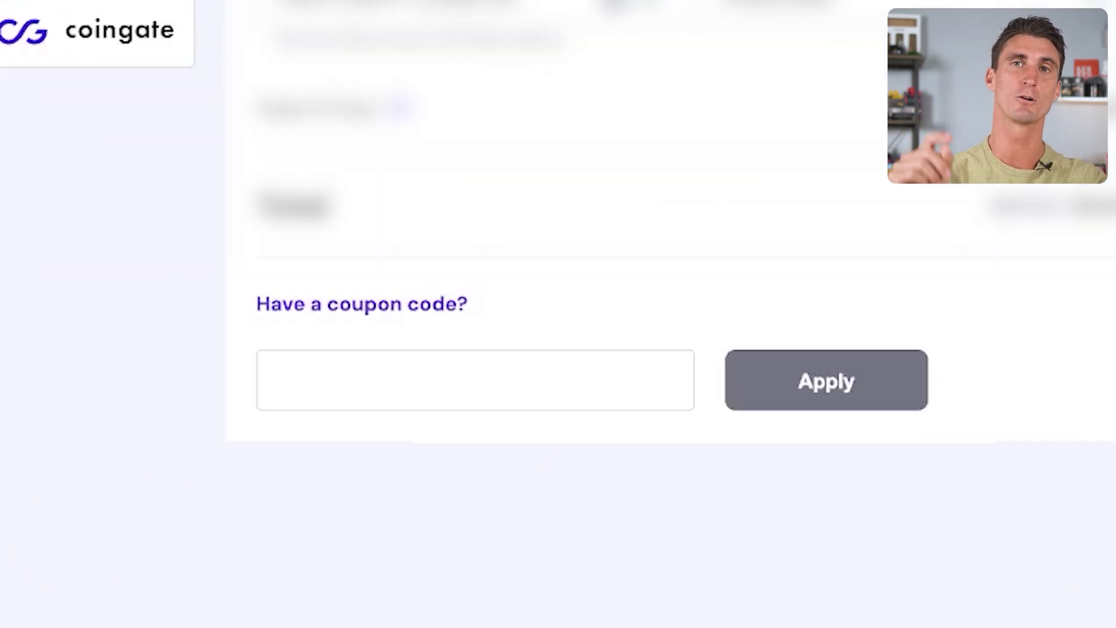
text(TRAVIS)
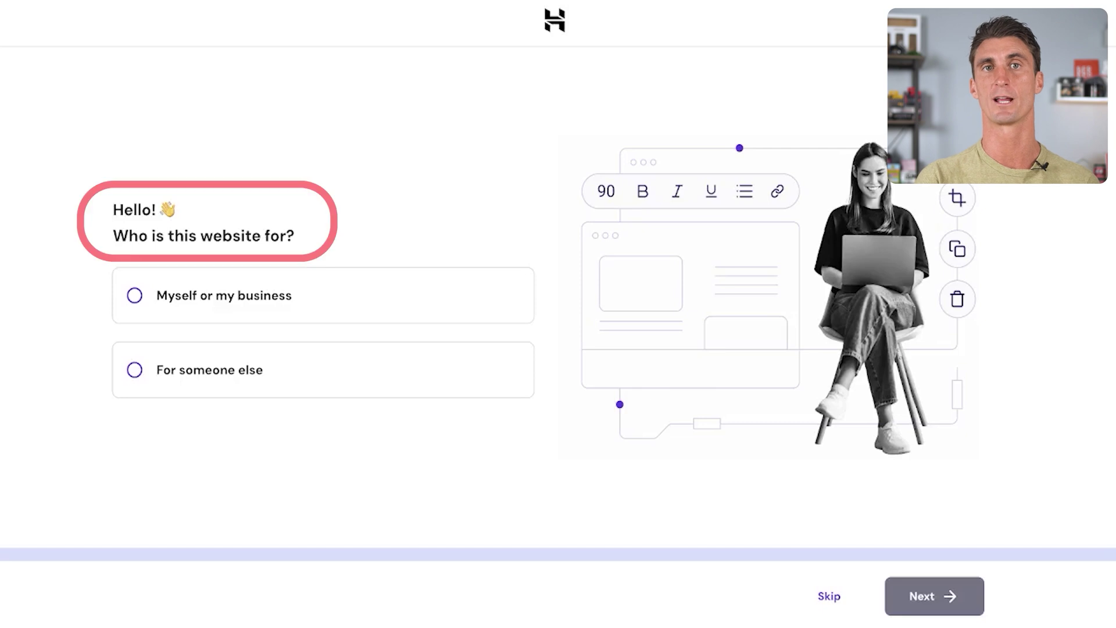
Answer that the website is for myself or my business and will be newly created
click(290, 306)
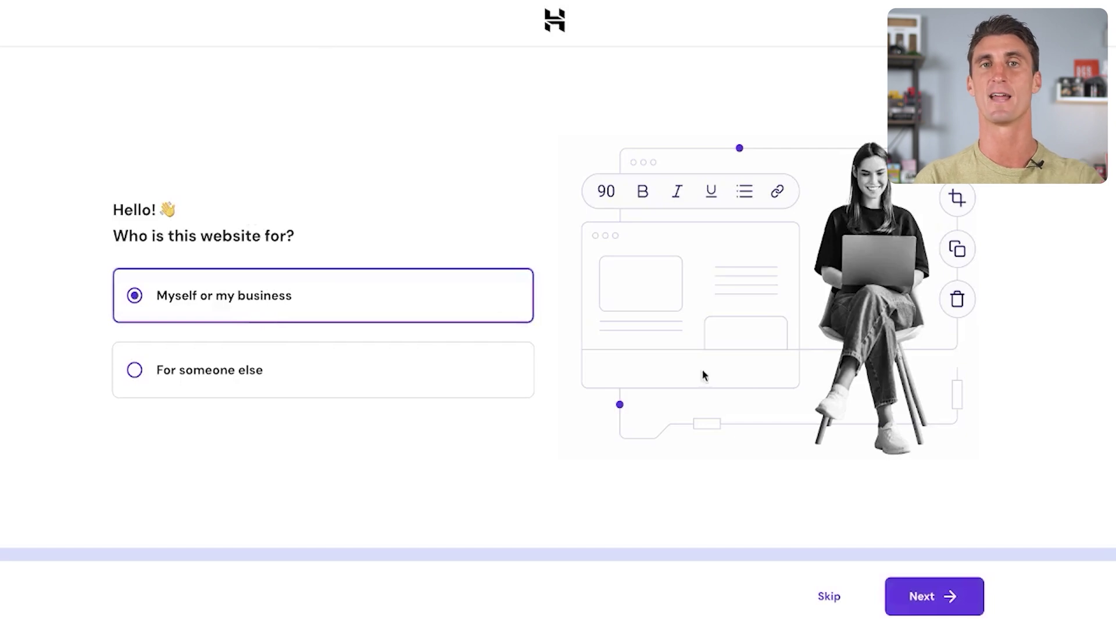
click(918, 599)
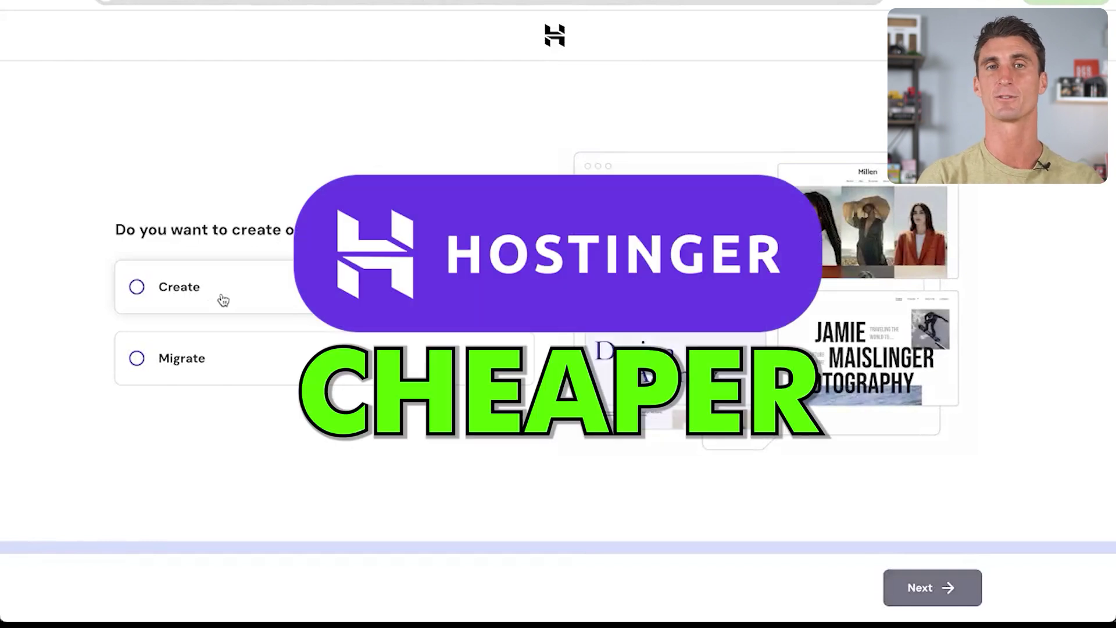
click(212, 301)
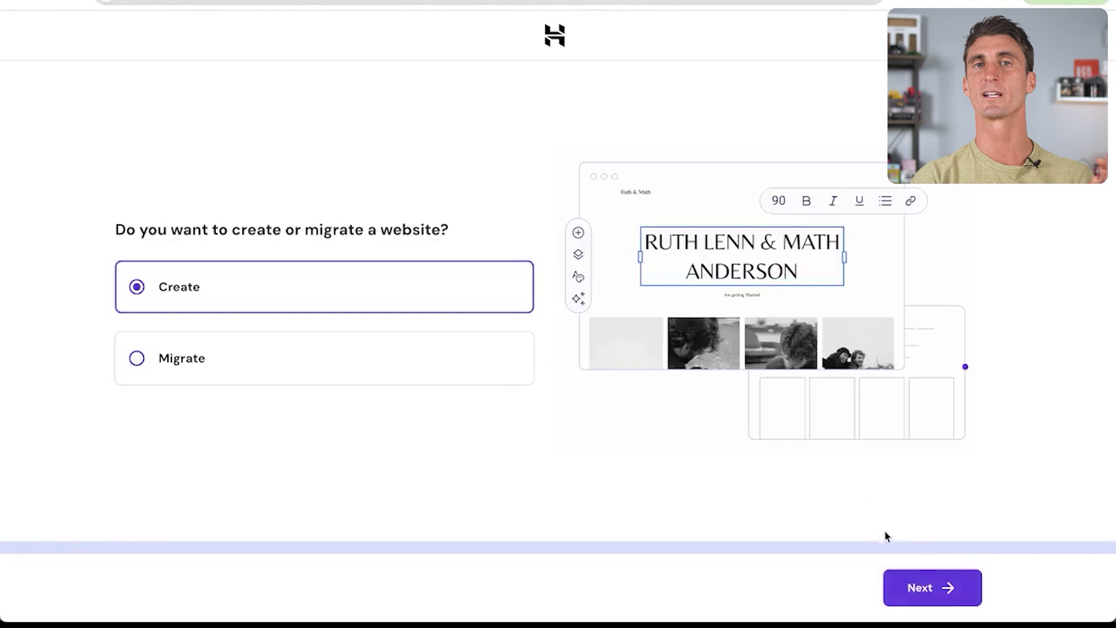
click(926, 597)
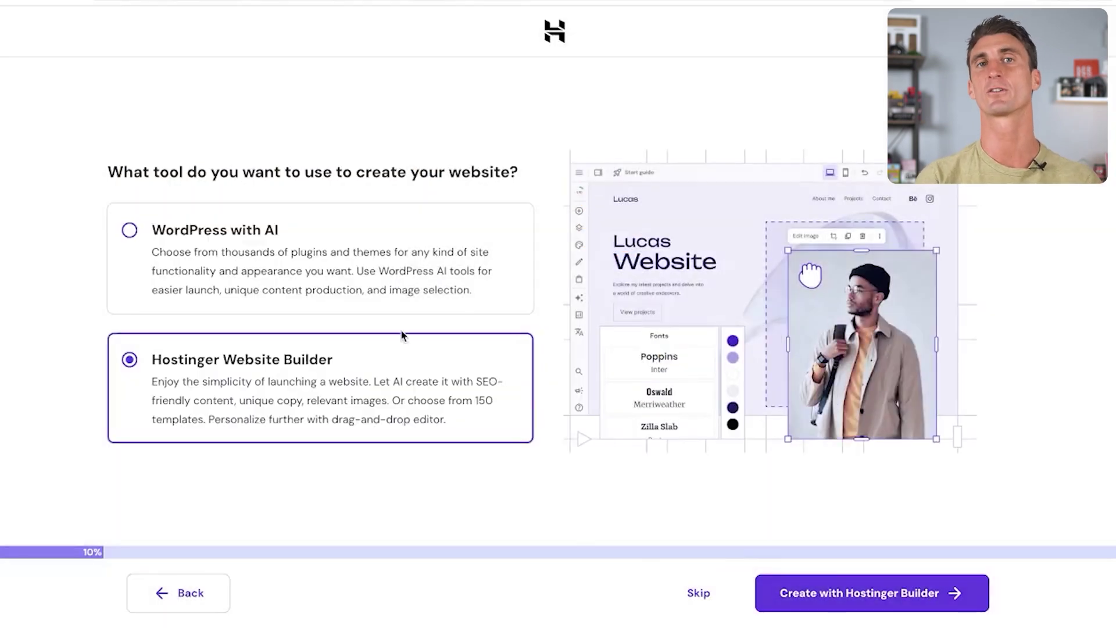
Select WordPress with AI as the website building tool
click(319, 245)
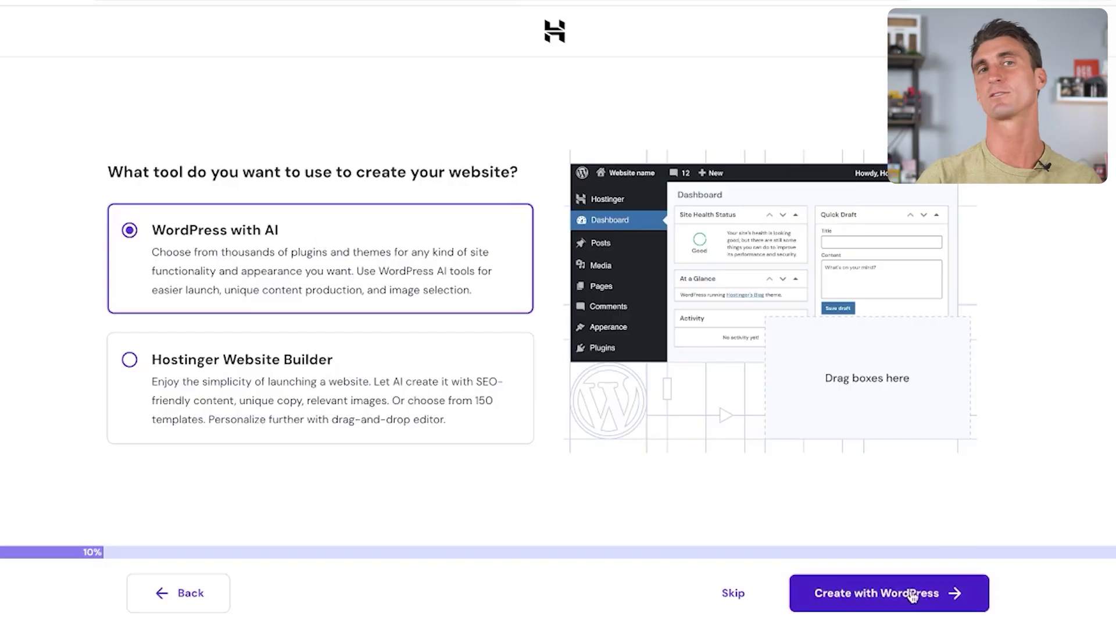
Start the WordPress setup and enter the administrator e-mail and a pasted password
click(913, 596)
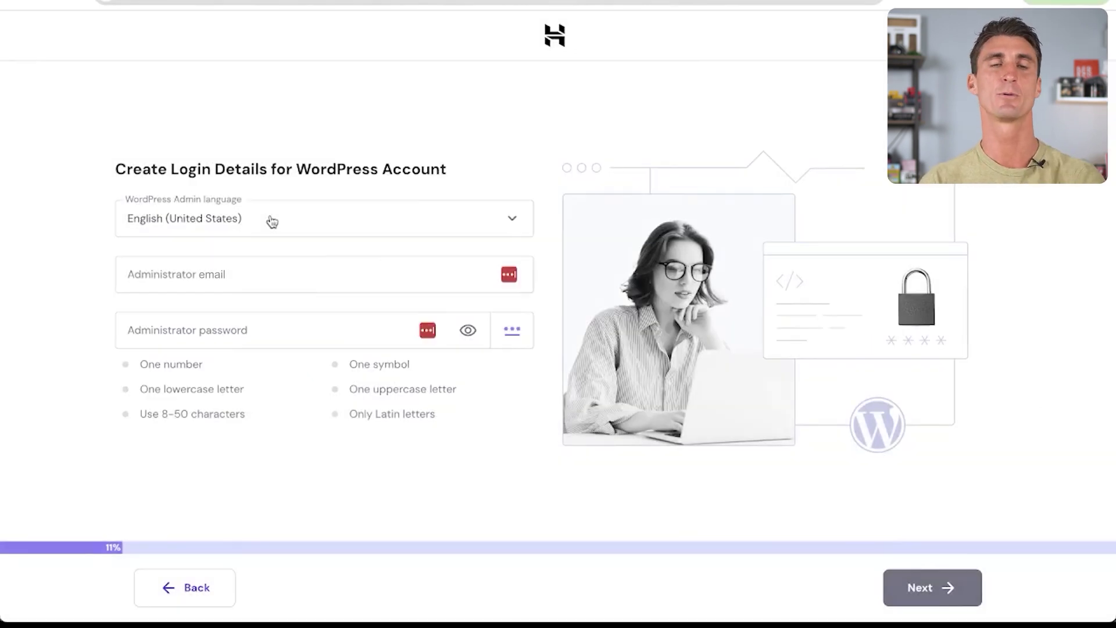
click(272, 273)
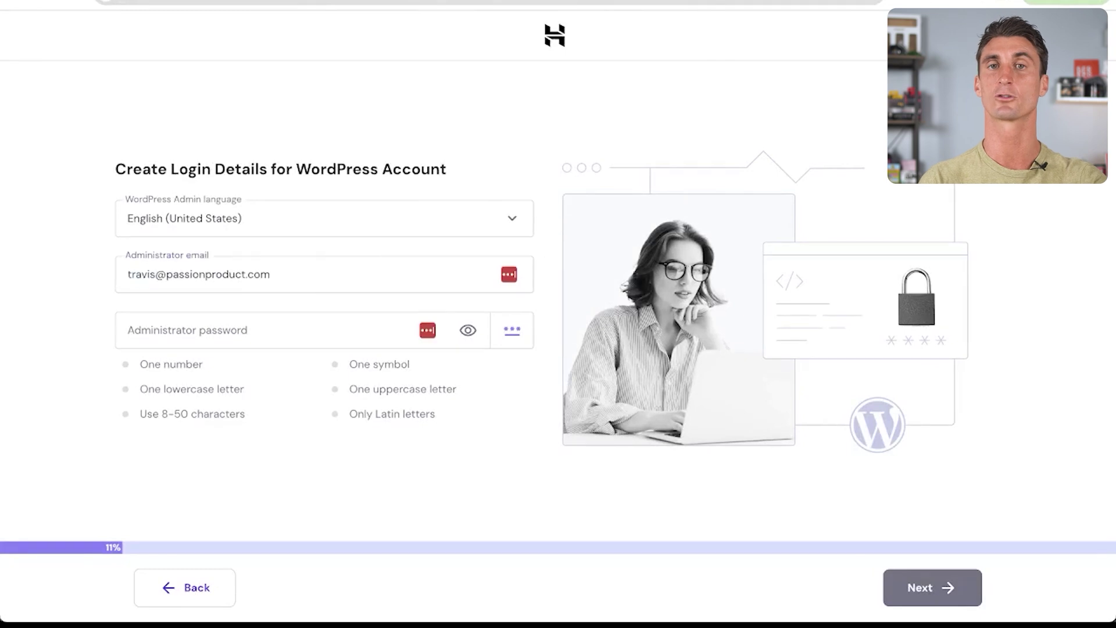
click(268, 329)
key(ctrl+v)
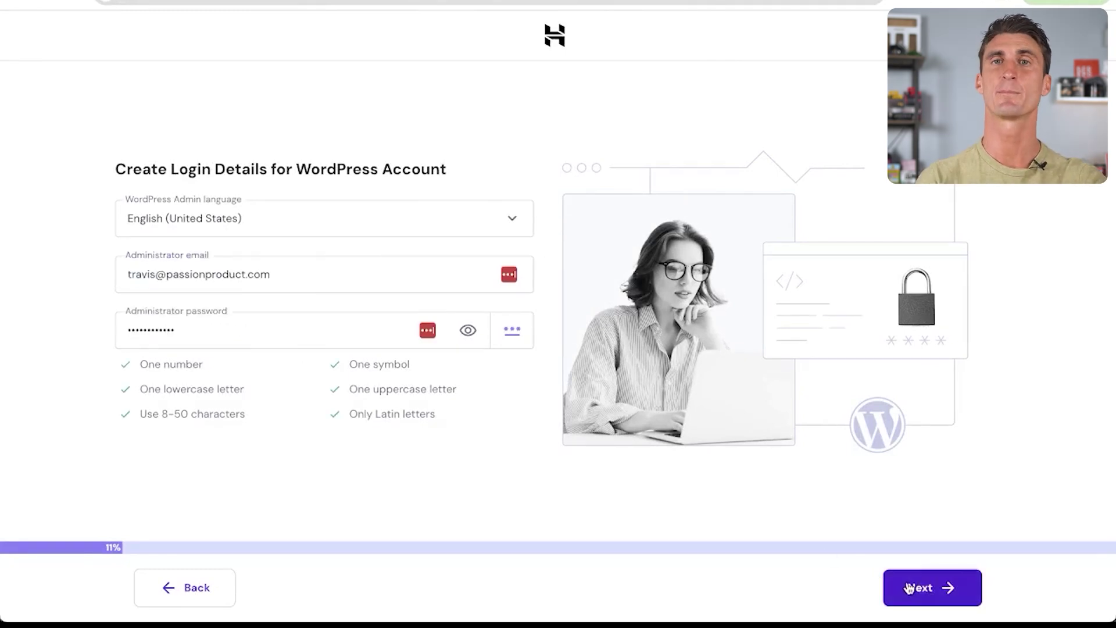
click(910, 588)
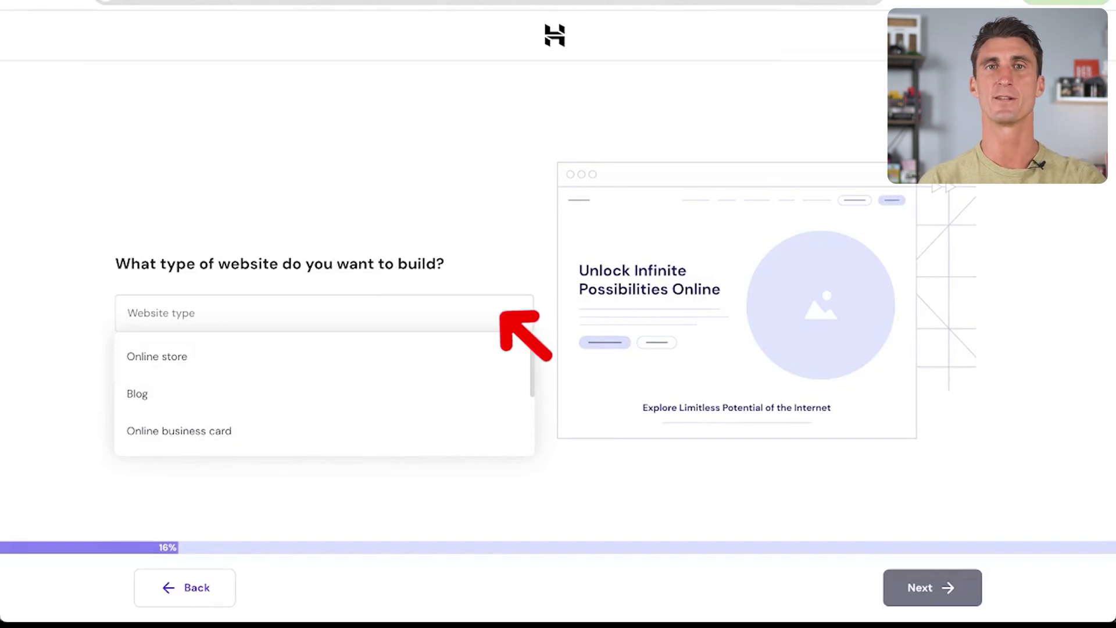
Set the website type to Online store and continue
click(195, 367)
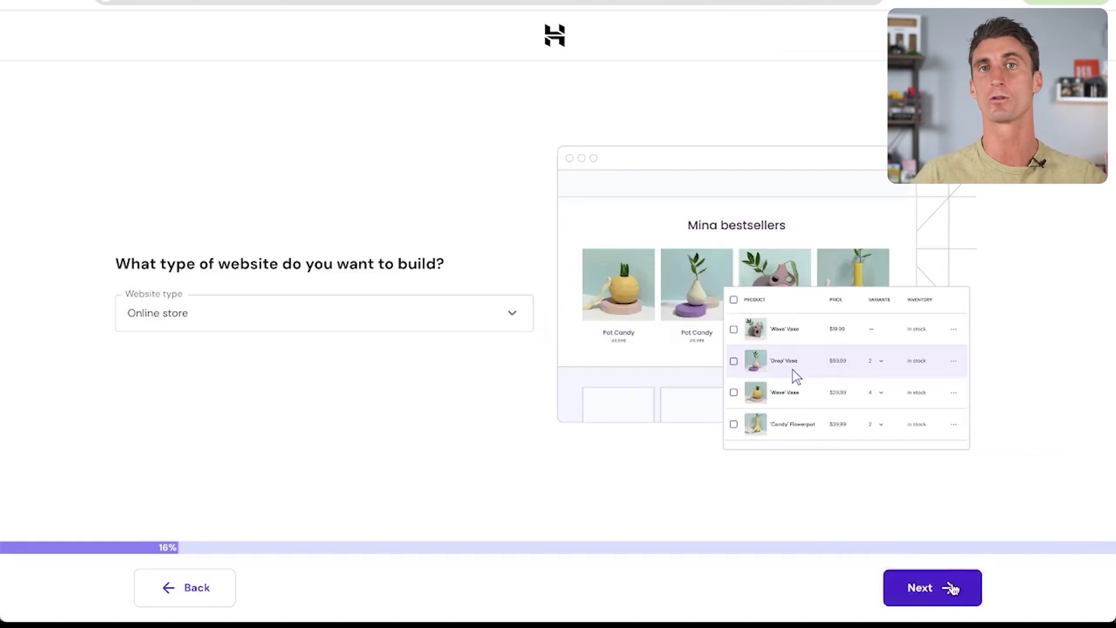
click(952, 588)
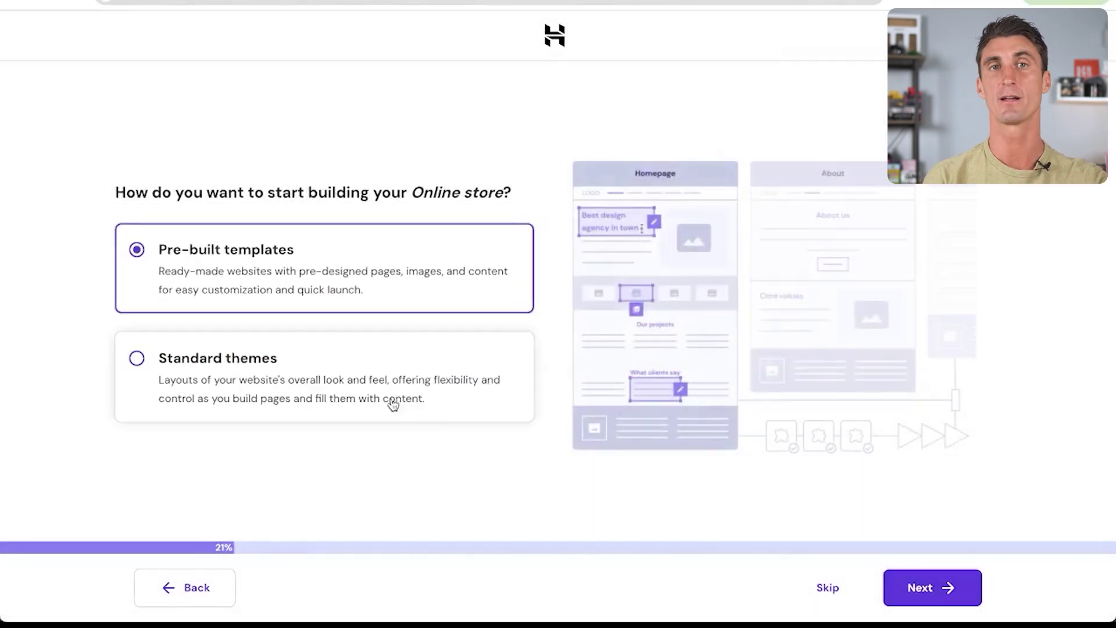
Try Standard themes, then go back to Pre-built templates as the starting method
click(389, 389)
click(346, 274)
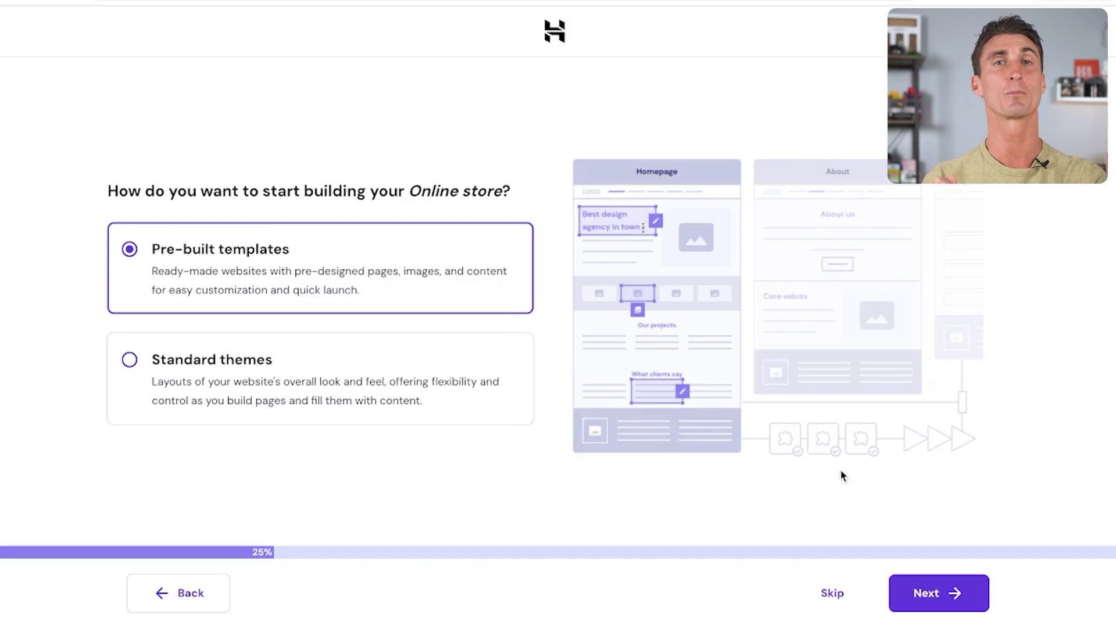
Browse the online store template gallery and select the DNK template
click(917, 594)
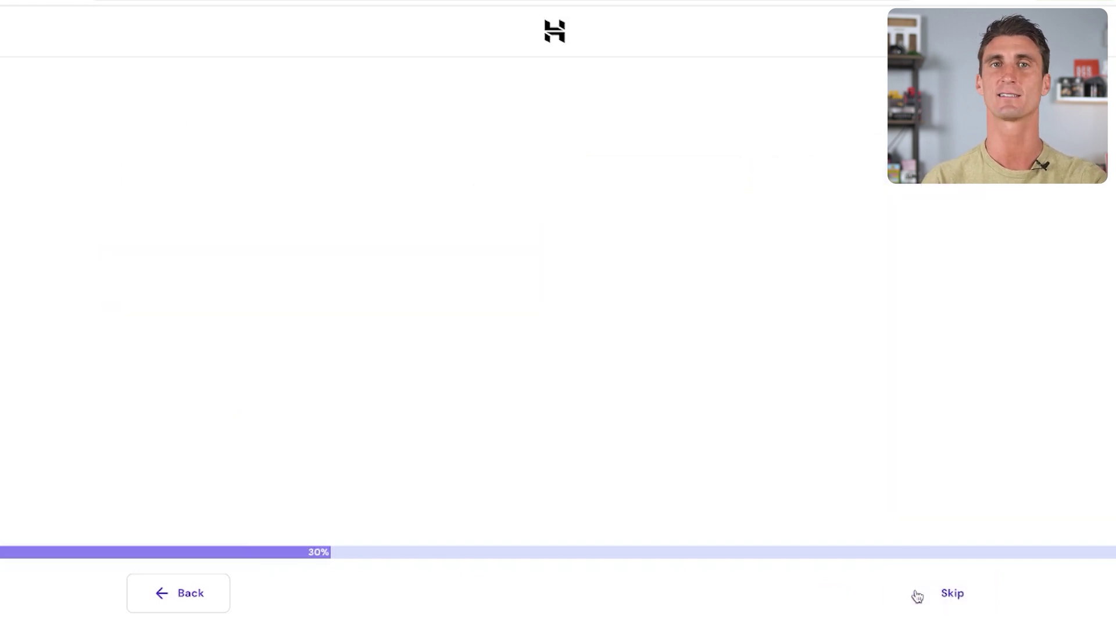
mouse_move(977, 399)
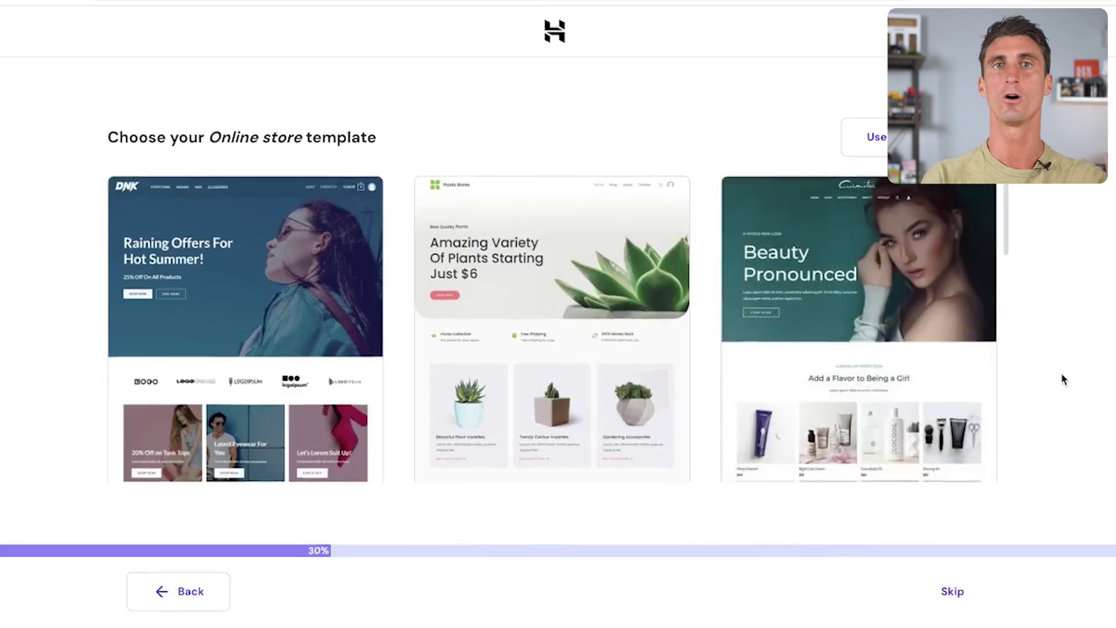
scroll(876, 375, down, 5)
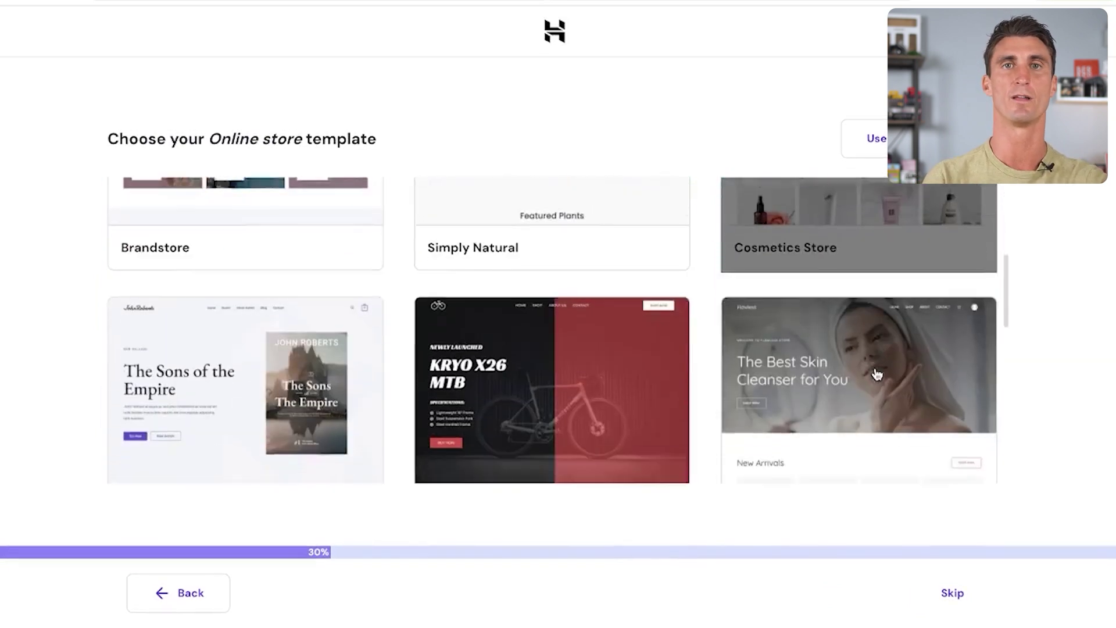
scroll(877, 375, down, 5)
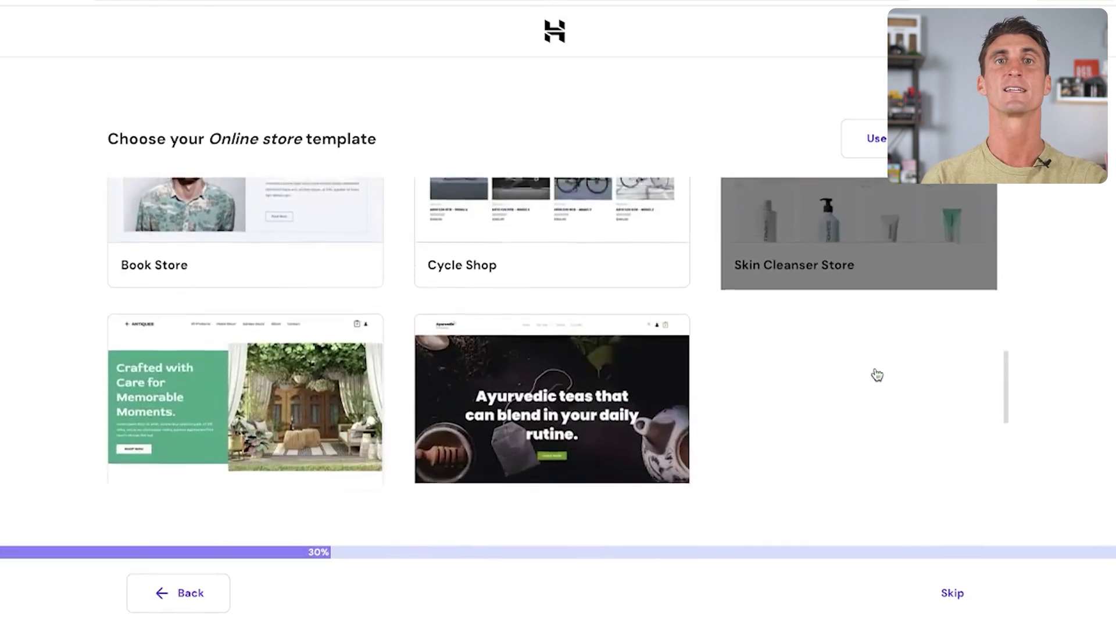
scroll(877, 375, down, 4)
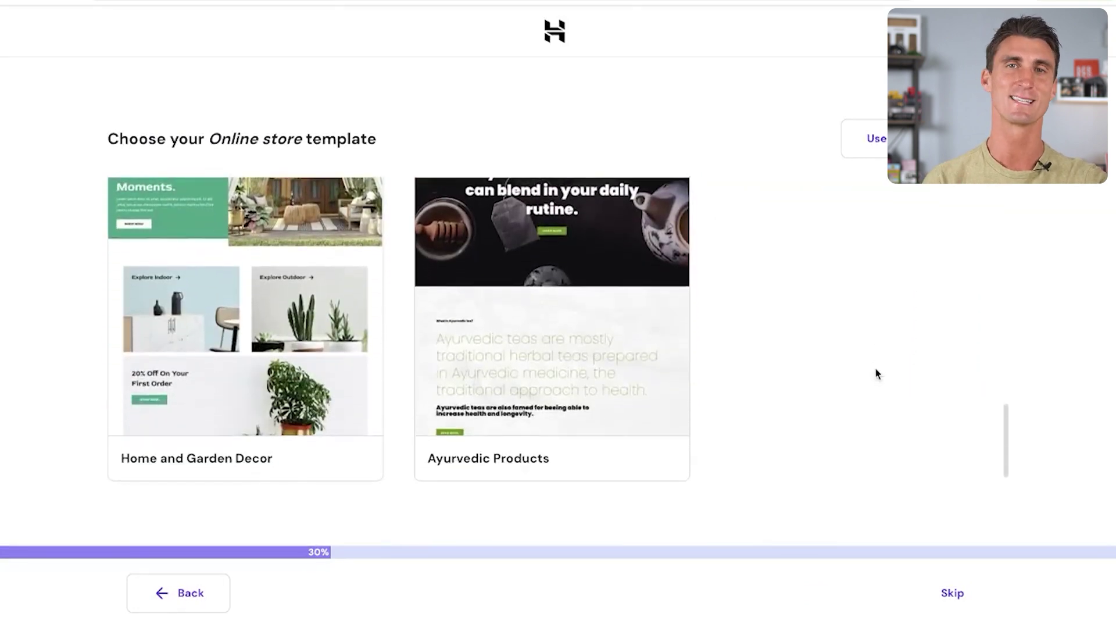
scroll(877, 373, up, 4)
scroll(877, 374, up, 5)
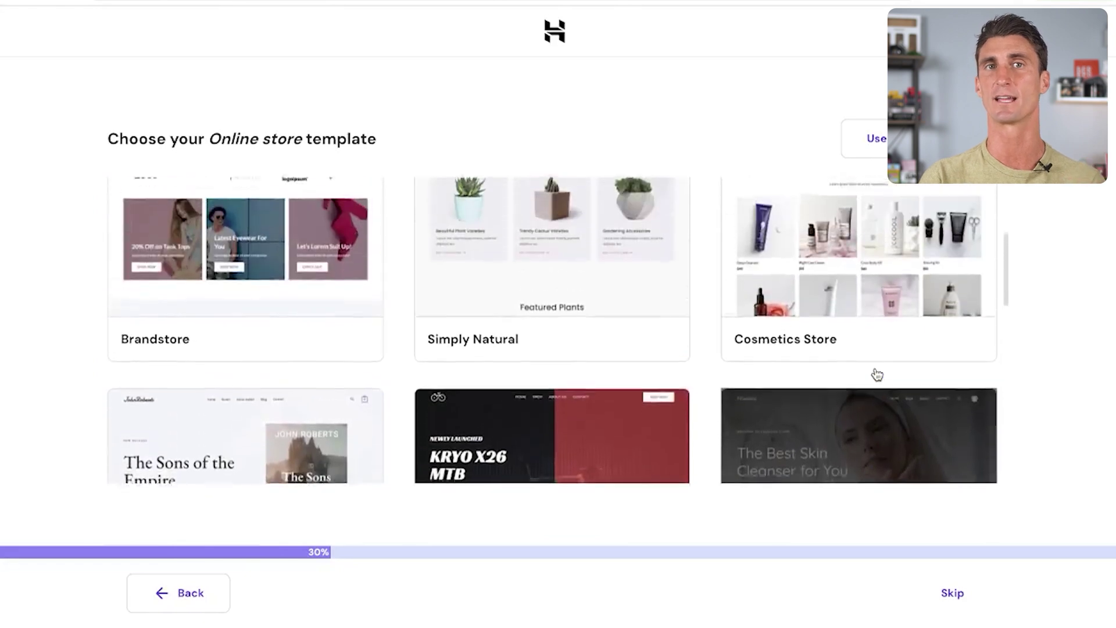
scroll(877, 373, up, 4)
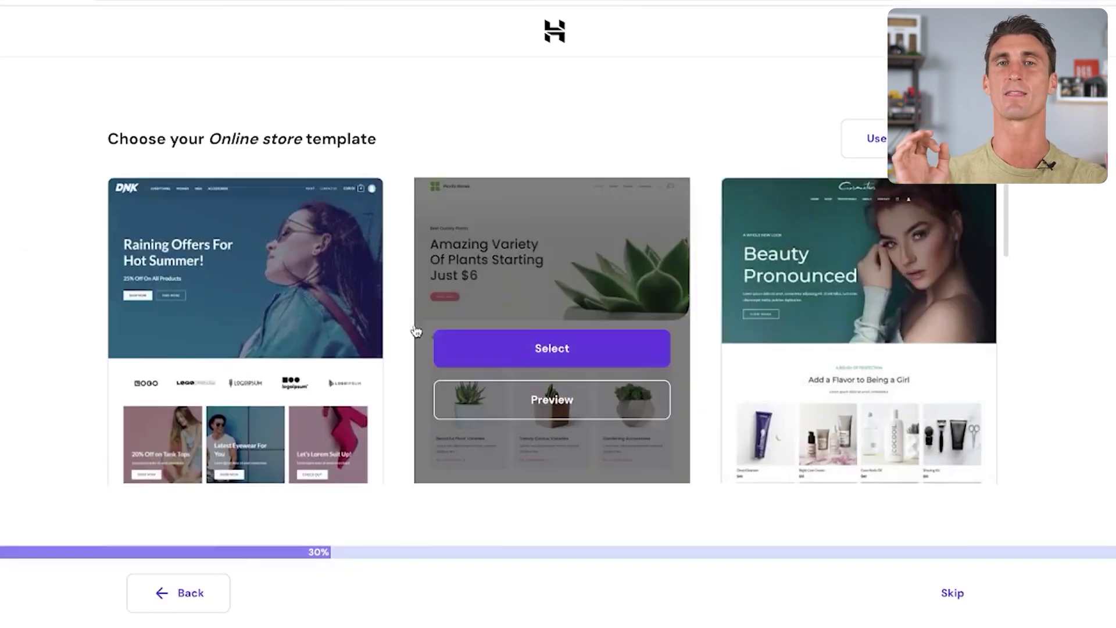
click(280, 354)
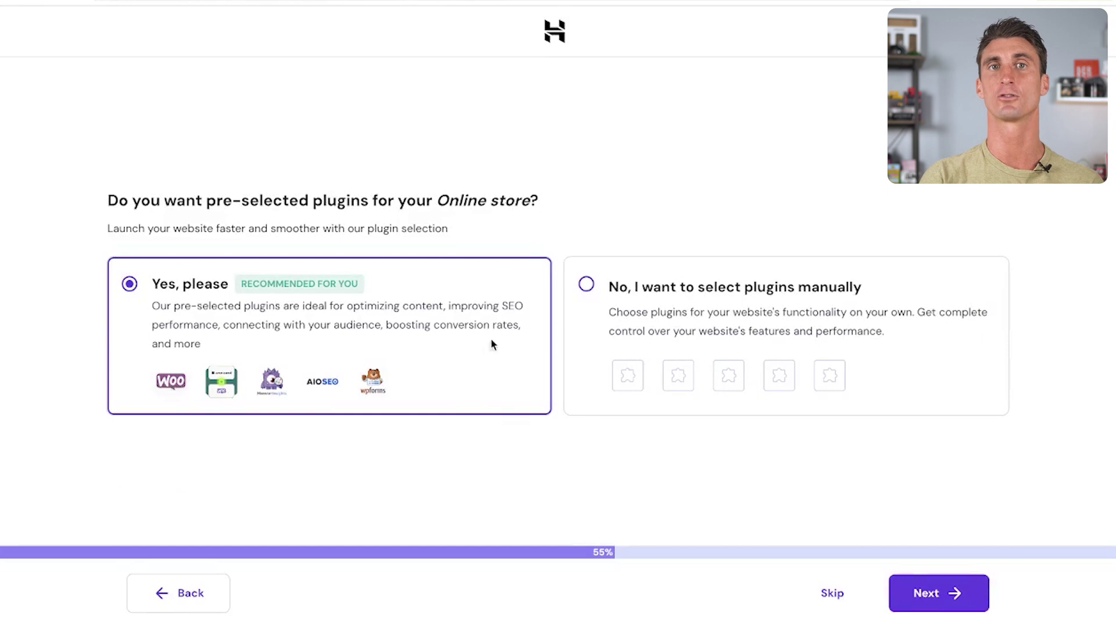
Choose 'No, I want to select plugins manually' and continue to plugin selection
click(586, 284)
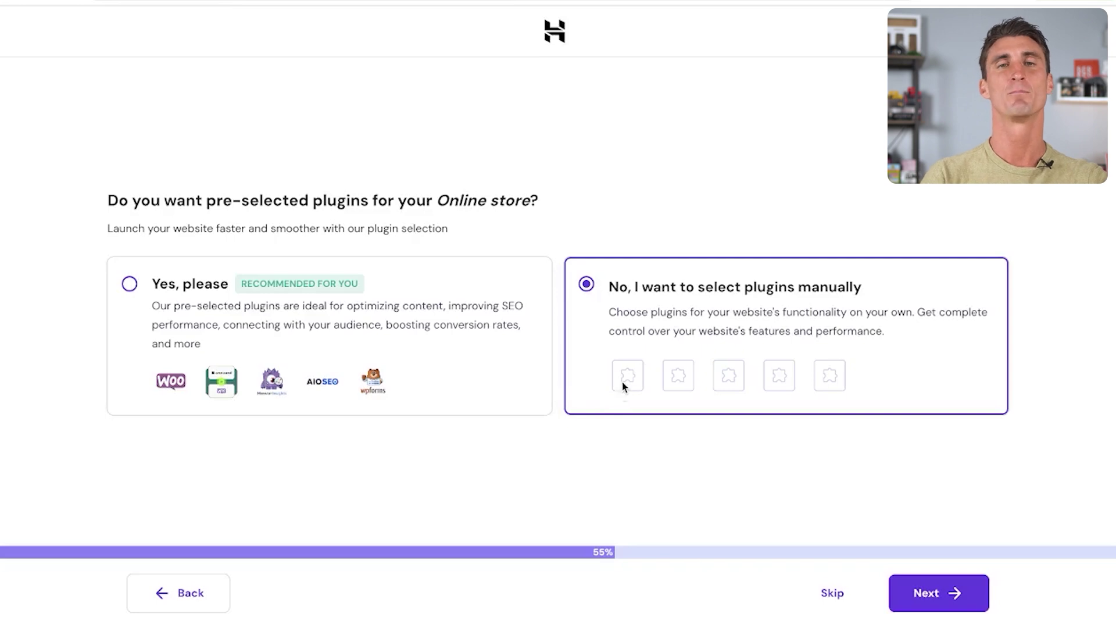
click(919, 593)
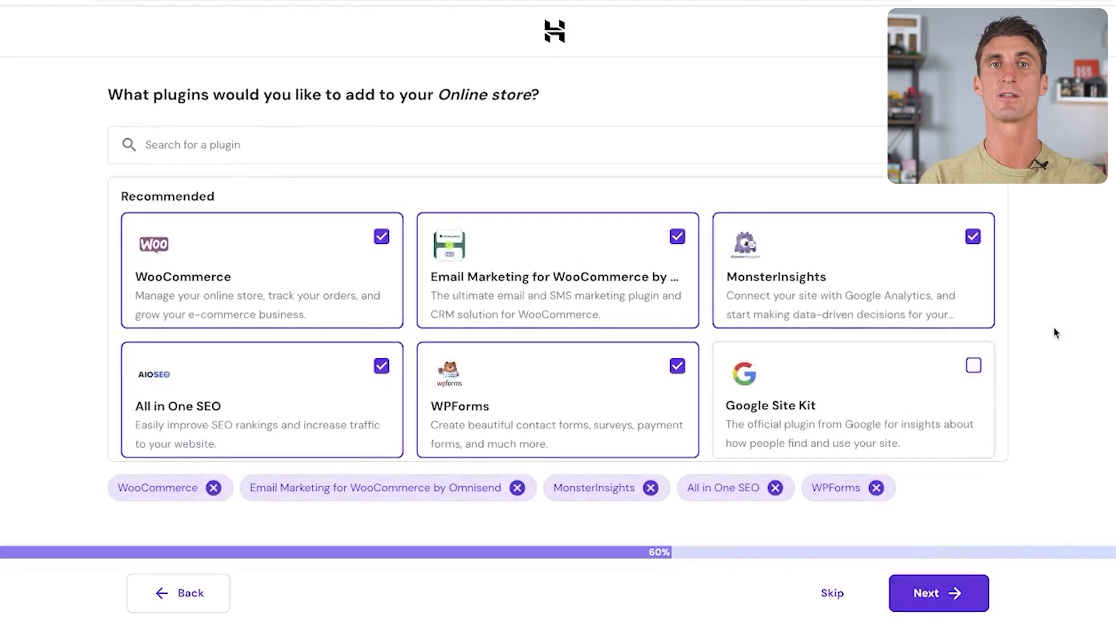
Uncheck Email Marketing, All in One SEO, MonsterInsights and WPForms, keeping WooCommerce
click(382, 369)
click(676, 236)
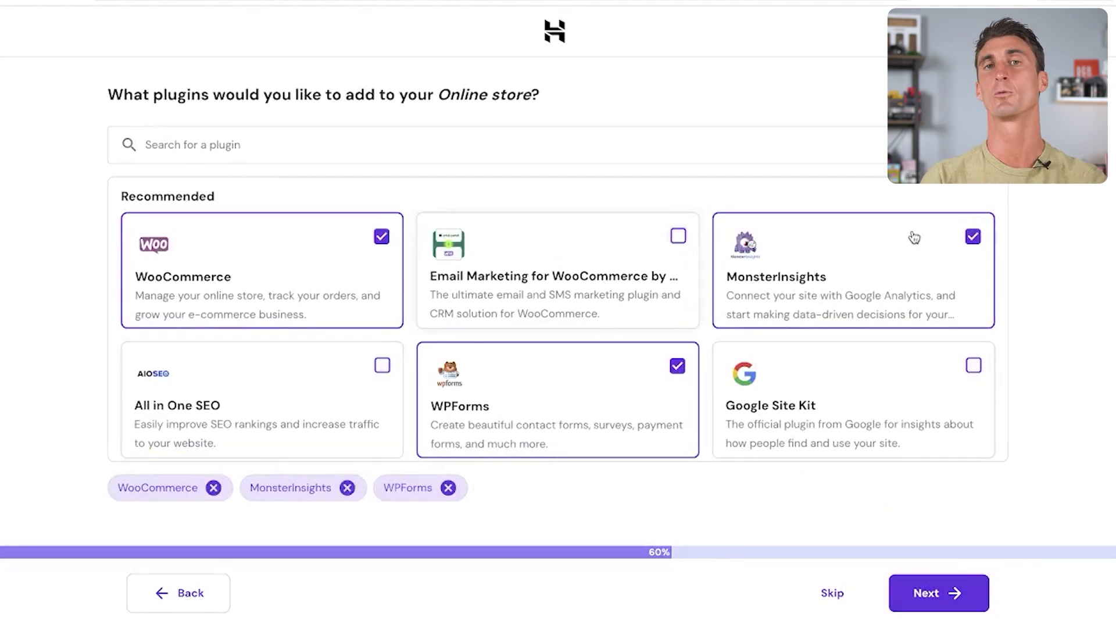
click(973, 236)
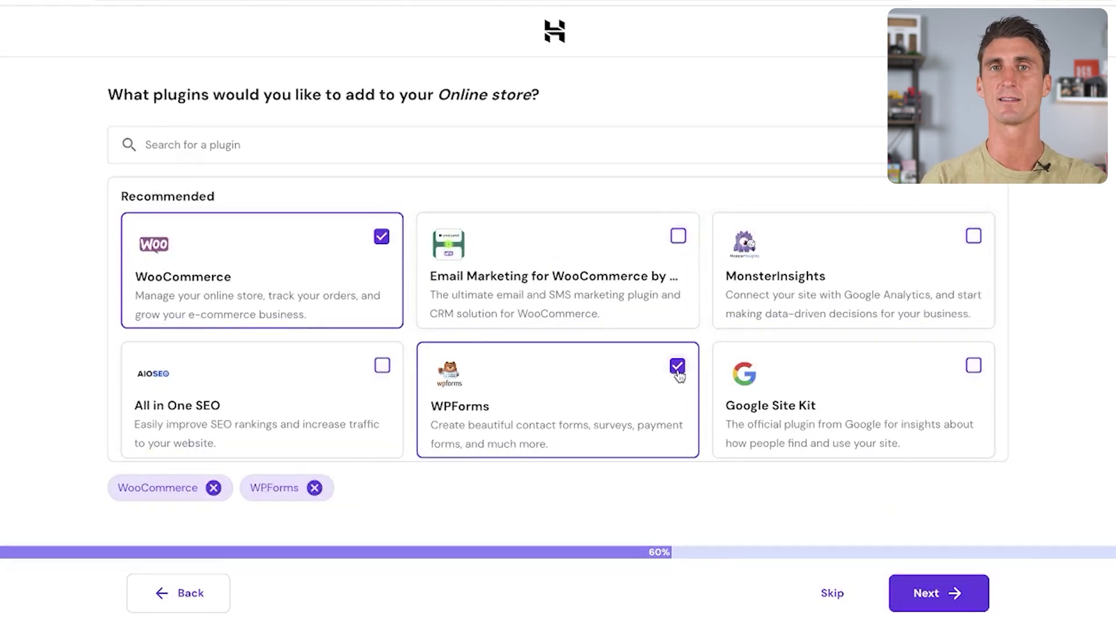
click(678, 367)
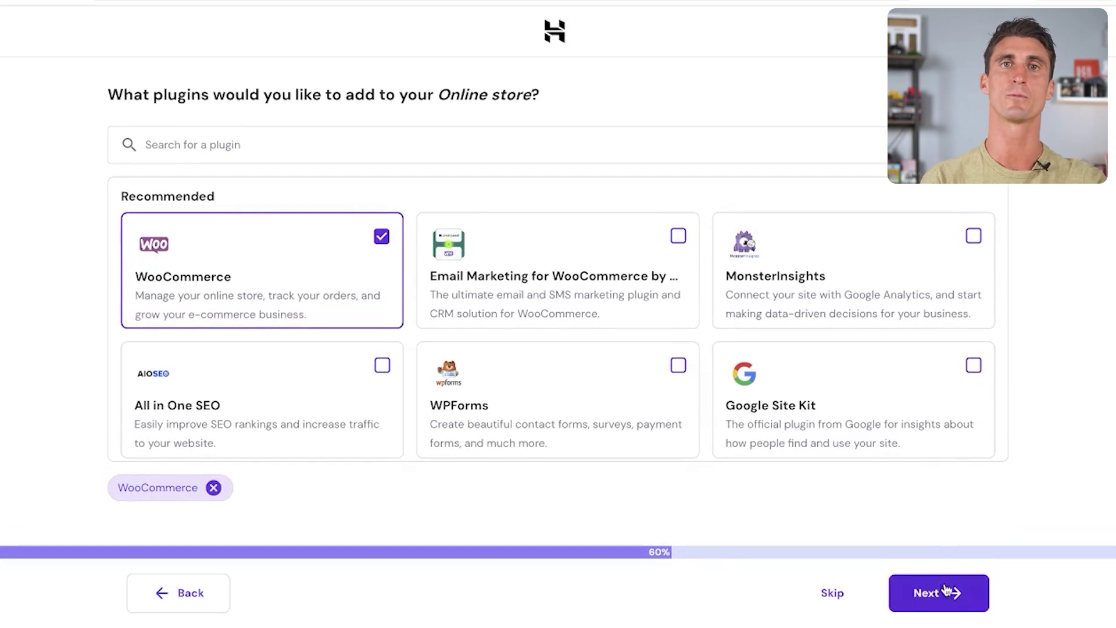
Confirm the plugin selection with only WooCommerce and proceed
click(946, 590)
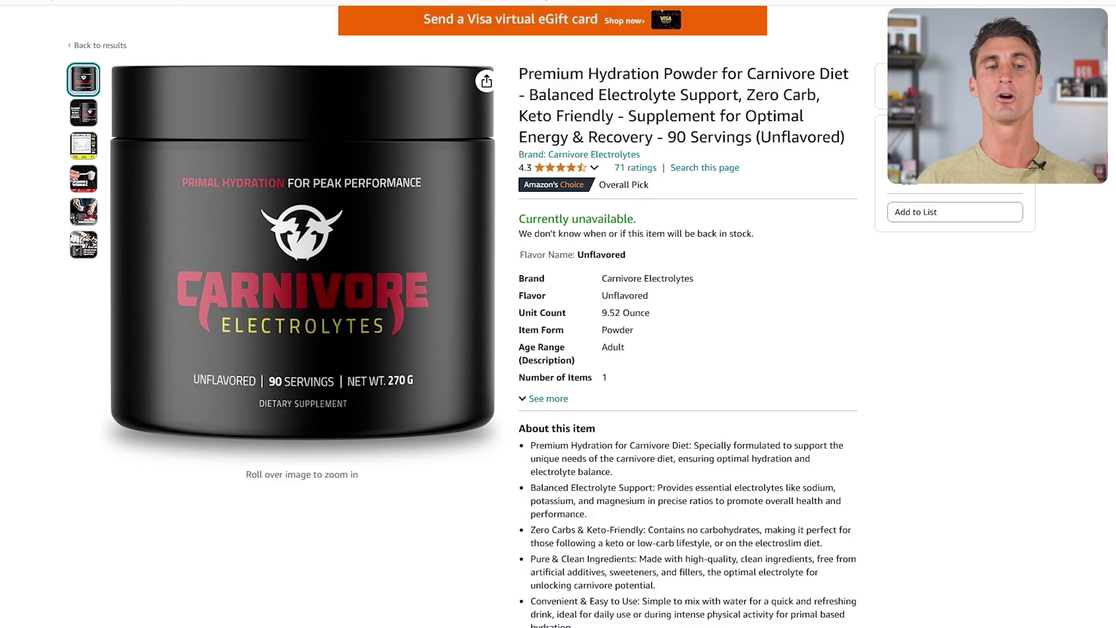
View each product photo on the Carnivore Electrolytes hydration powder Amazon listing
mouse_move(92, 115)
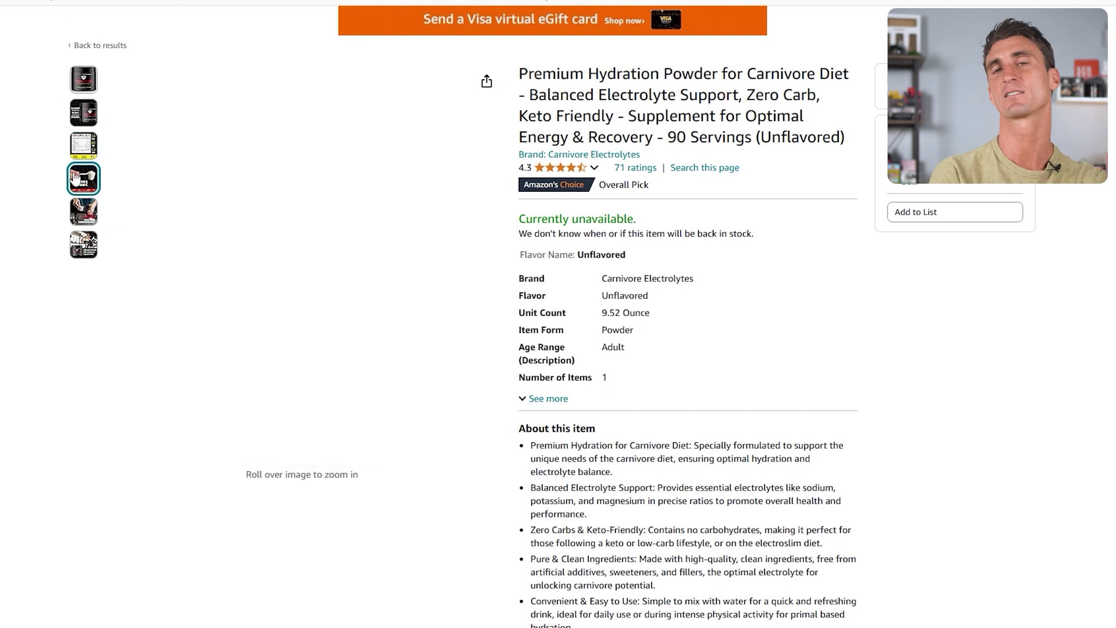
mouse_move(76, 189)
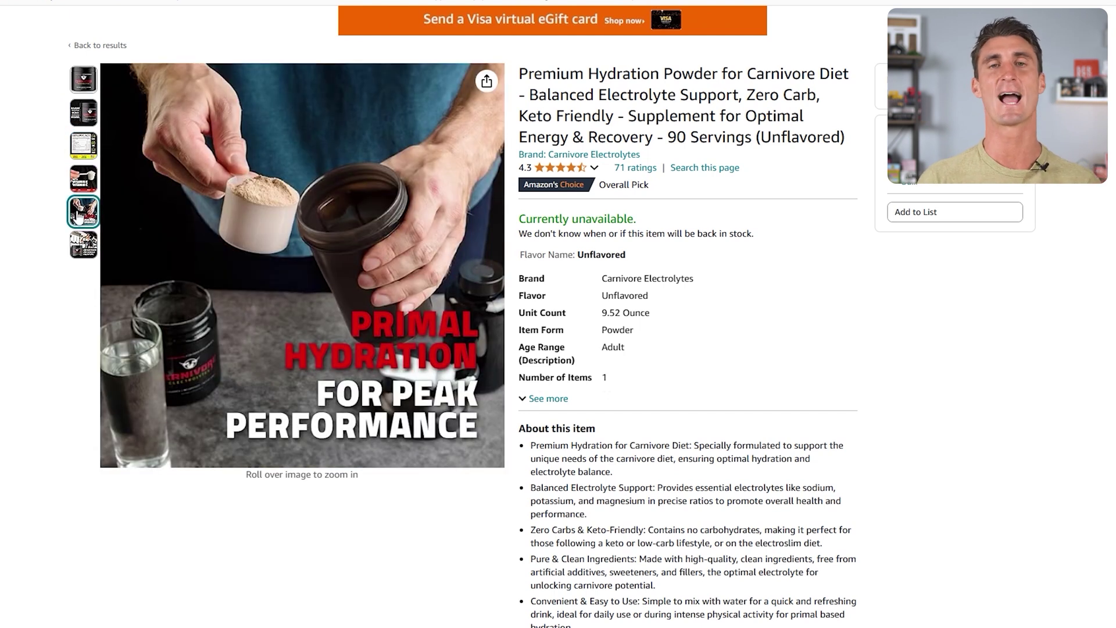
mouse_move(83, 255)
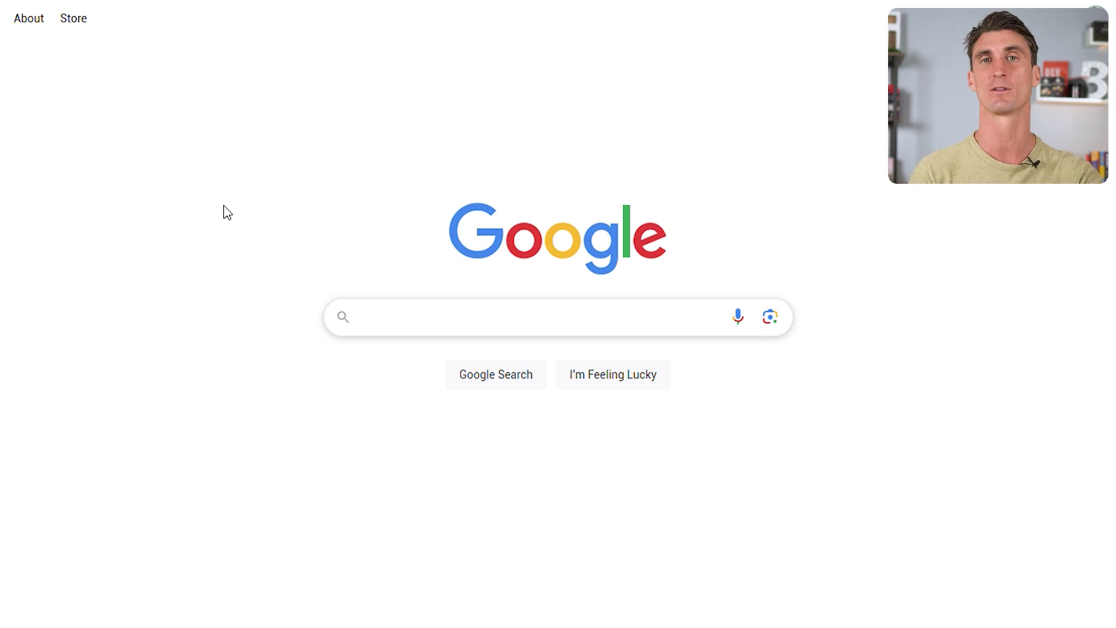
Search Google for 'carnivore electrolytes' and scroll through the results
text(carnivore elect)
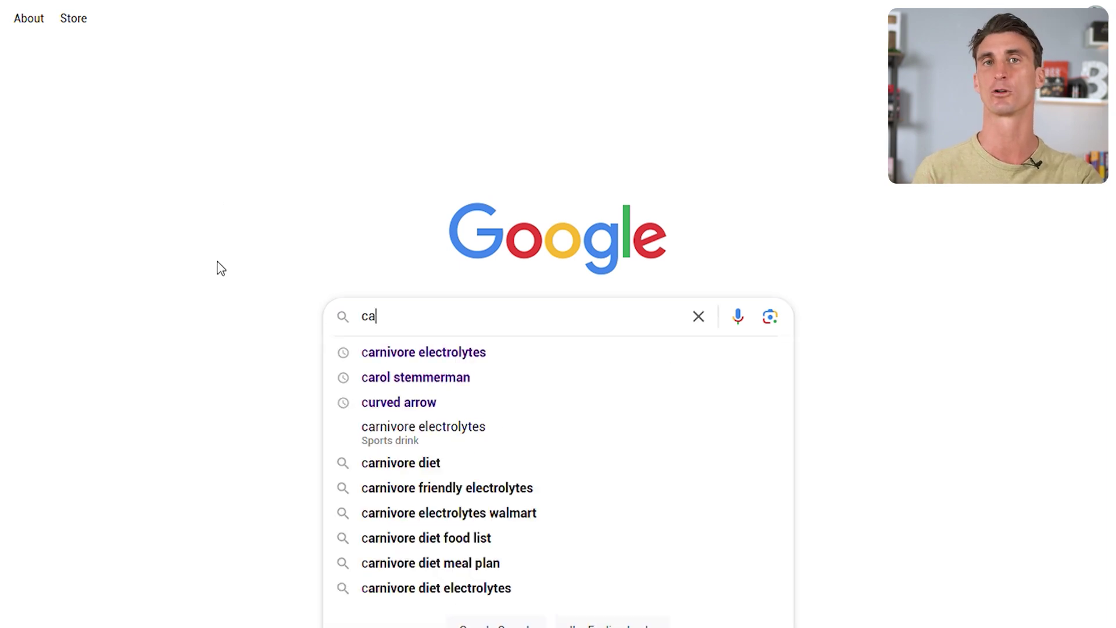
text(rolytes)
key(Return)
scroll(407, 348, down, 5)
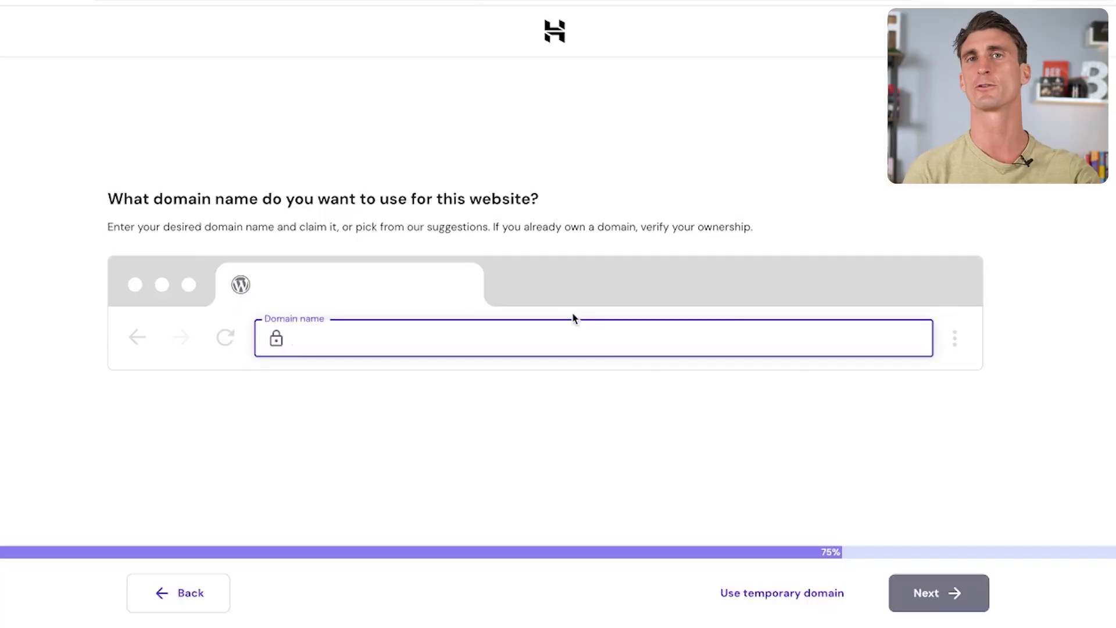
Use the registered carnivoreelectrolytes.com as the site's domain and confirm ownership of it
text(carnivore)
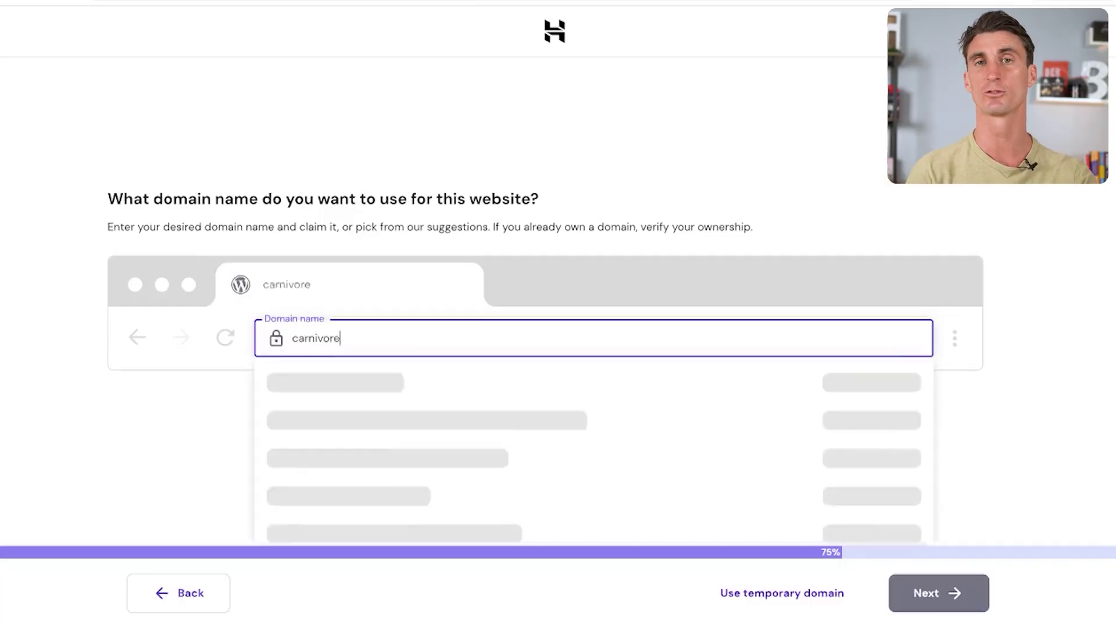
text(electrolyte)
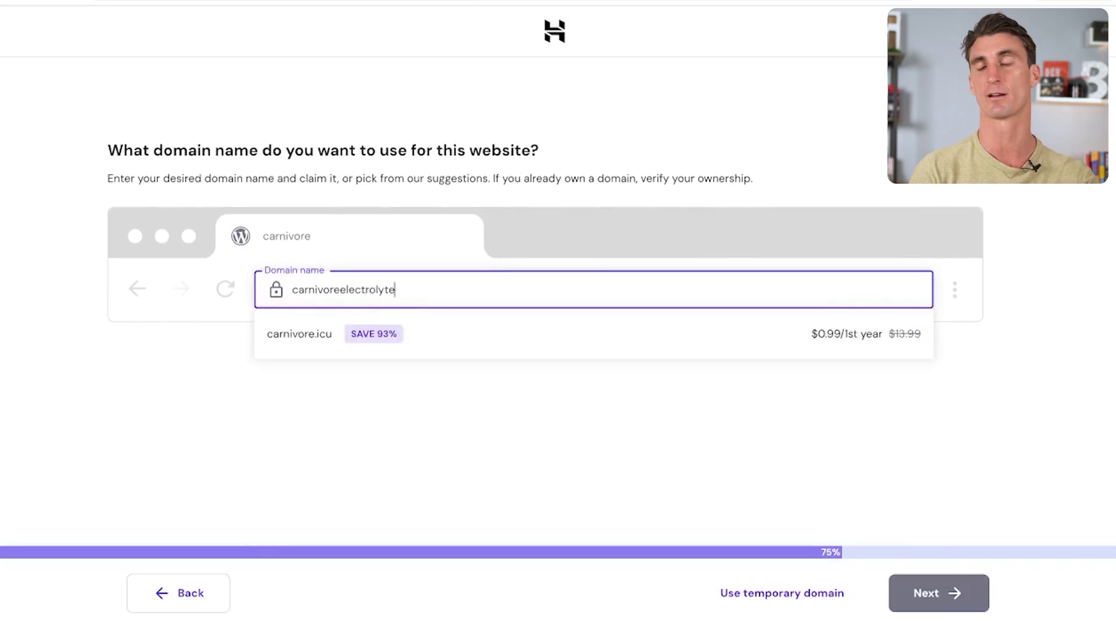
text(s.com)
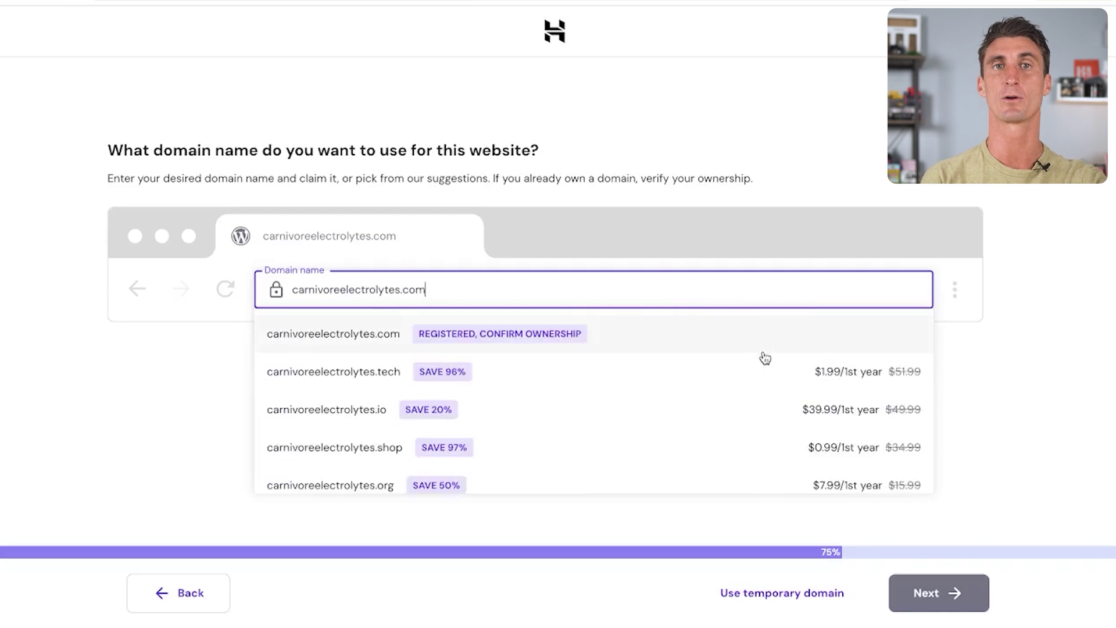
key(Left)
key(Left)
key(Left)
key(Left)
key(Left)
key(Left)
key(Left)
key(Left)
key(Left)
key(Left)
key(Left)
key(Left)
key(Left)
key(Left)
key(Left)
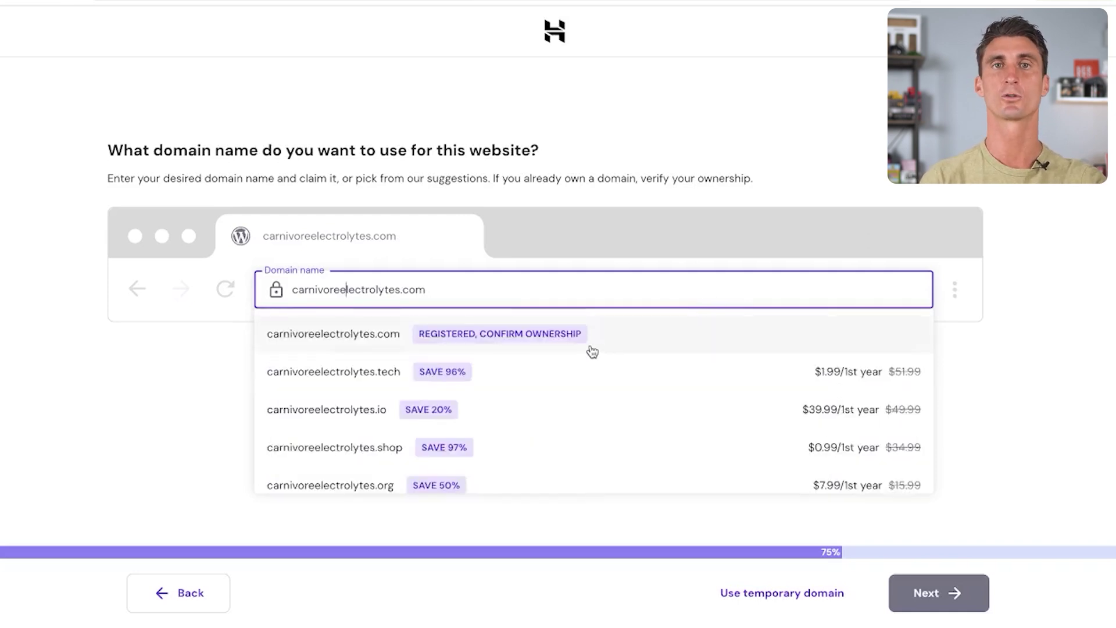
click(583, 348)
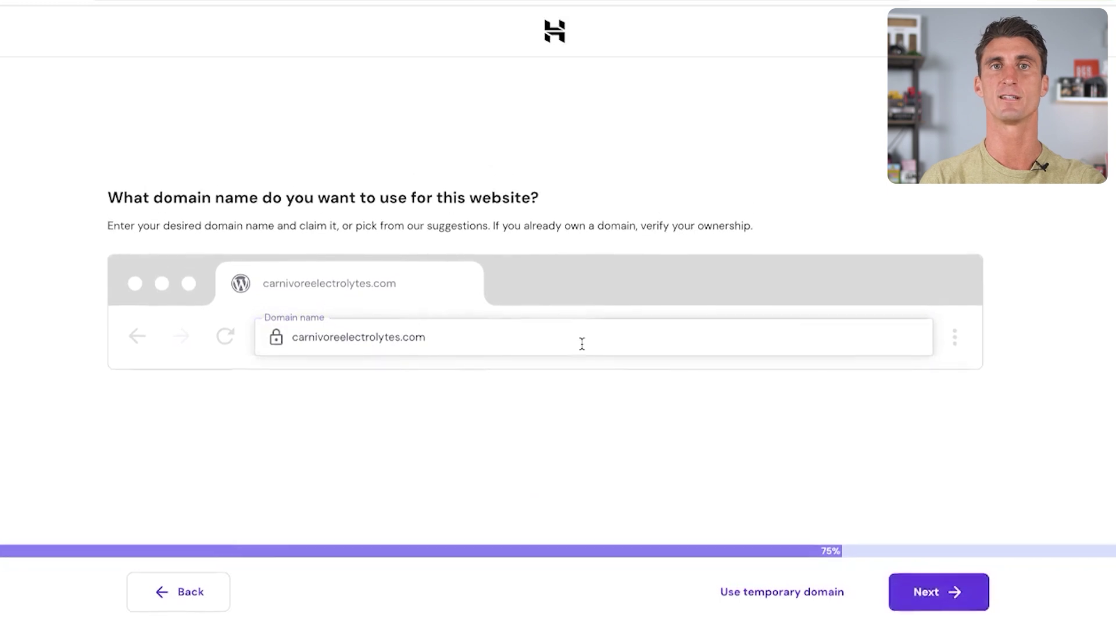
click(905, 592)
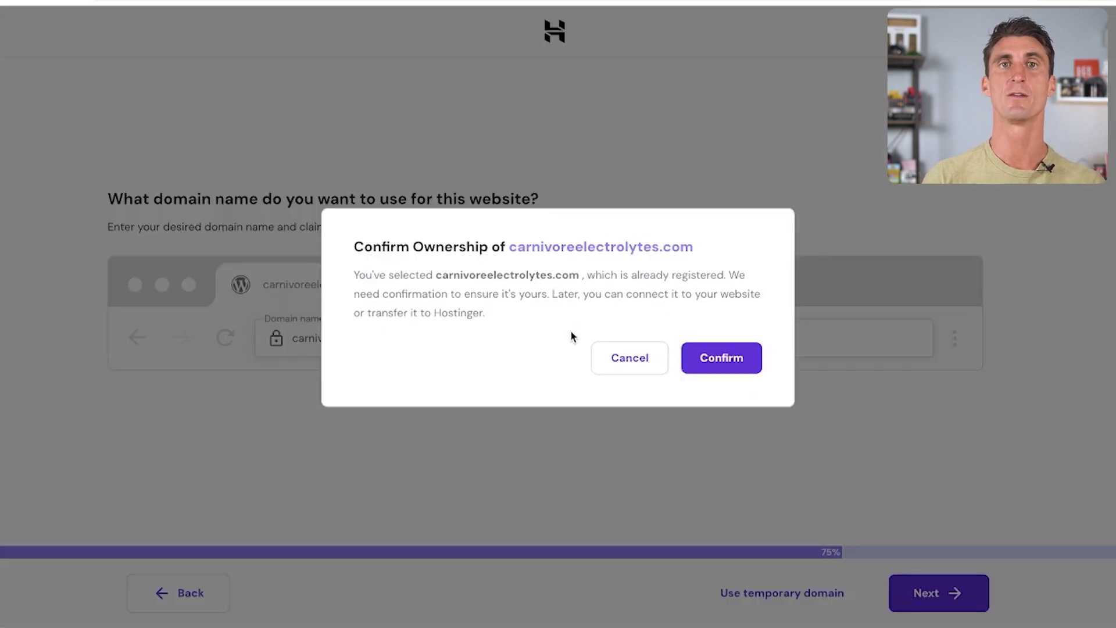
click(698, 365)
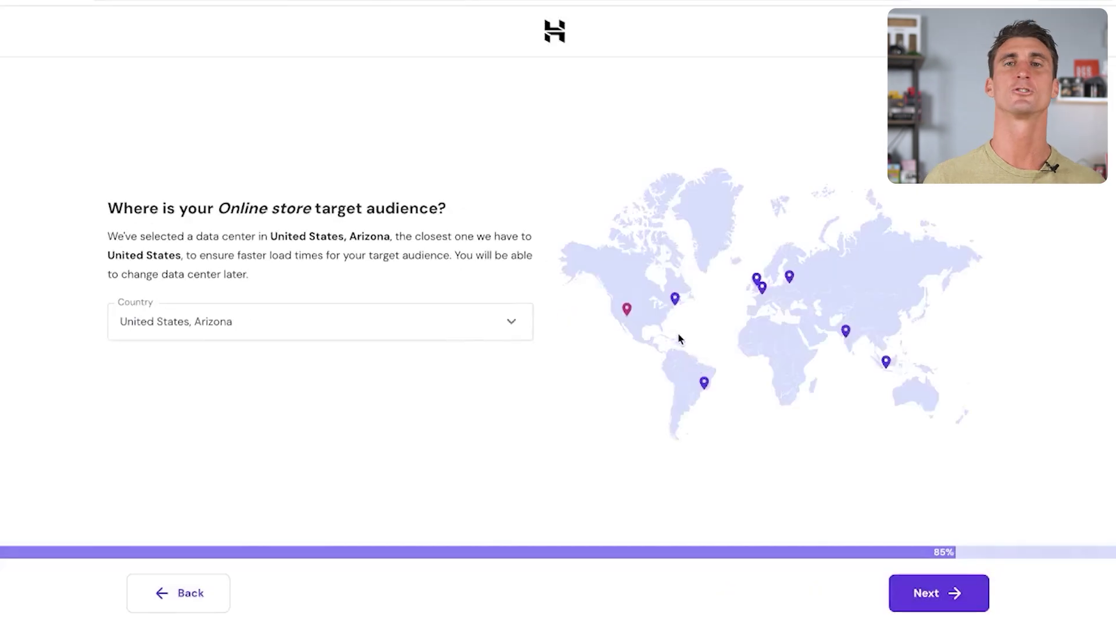
Keep the United States, Arizona data center, install WordPress, and open the WordPress admin panel
click(399, 334)
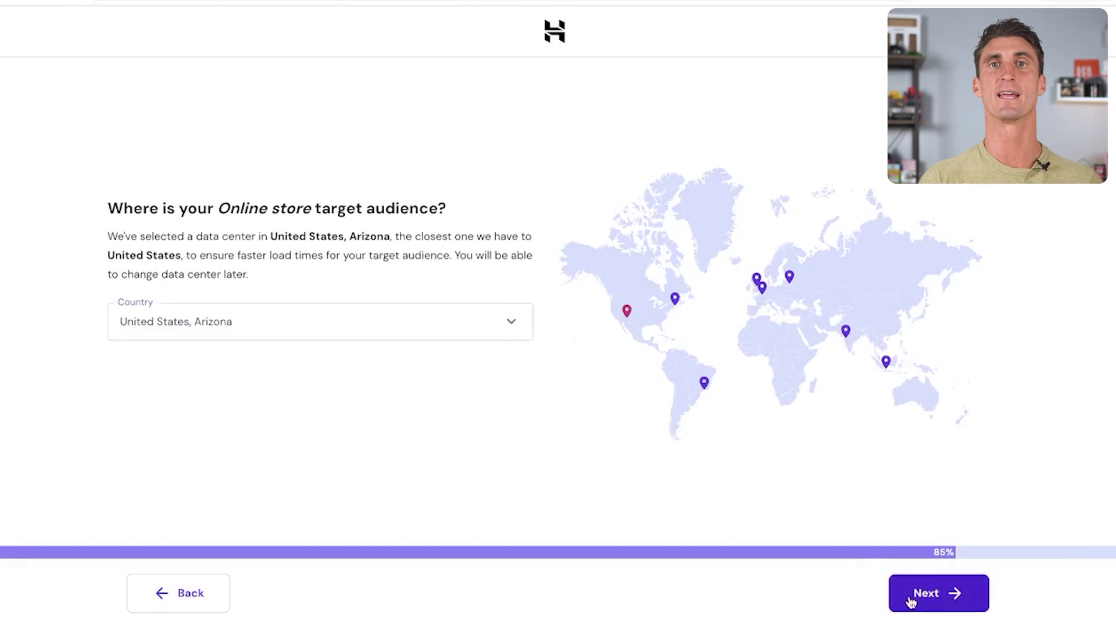
click(912, 597)
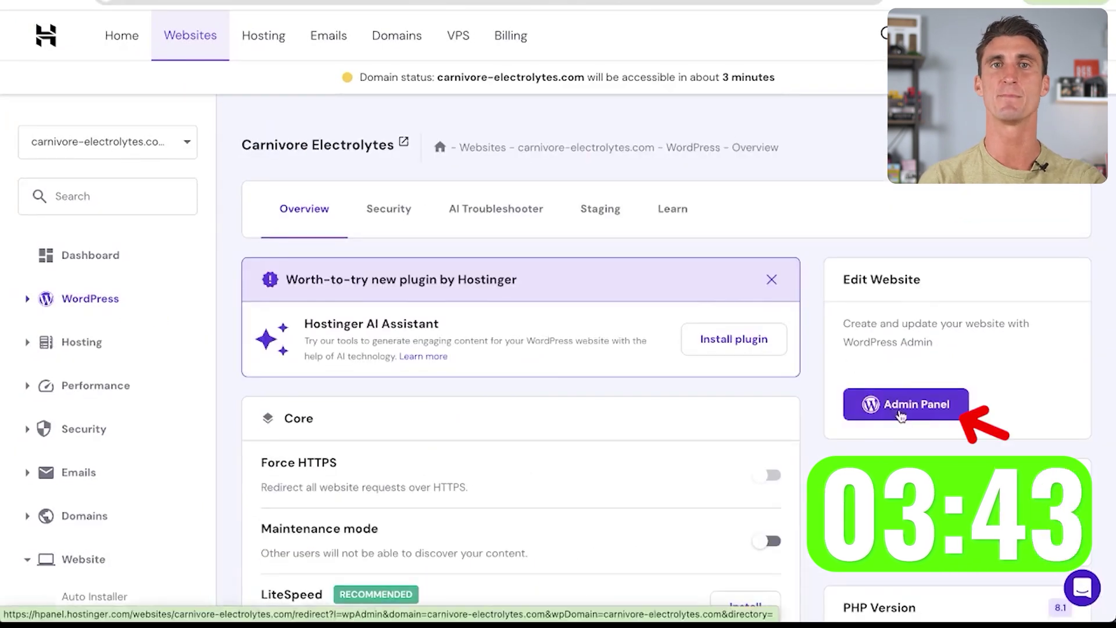
click(900, 404)
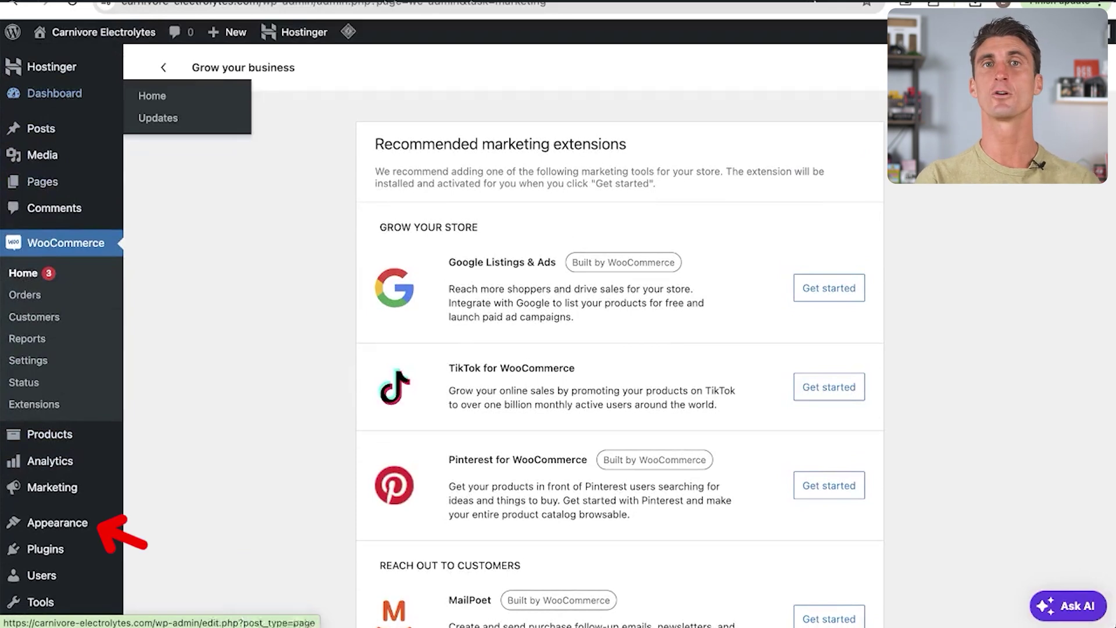
Customize the Twenty Twenty-Four theme, changing the homepage heading to 'Carnivore Electrolytes'
click(87, 523)
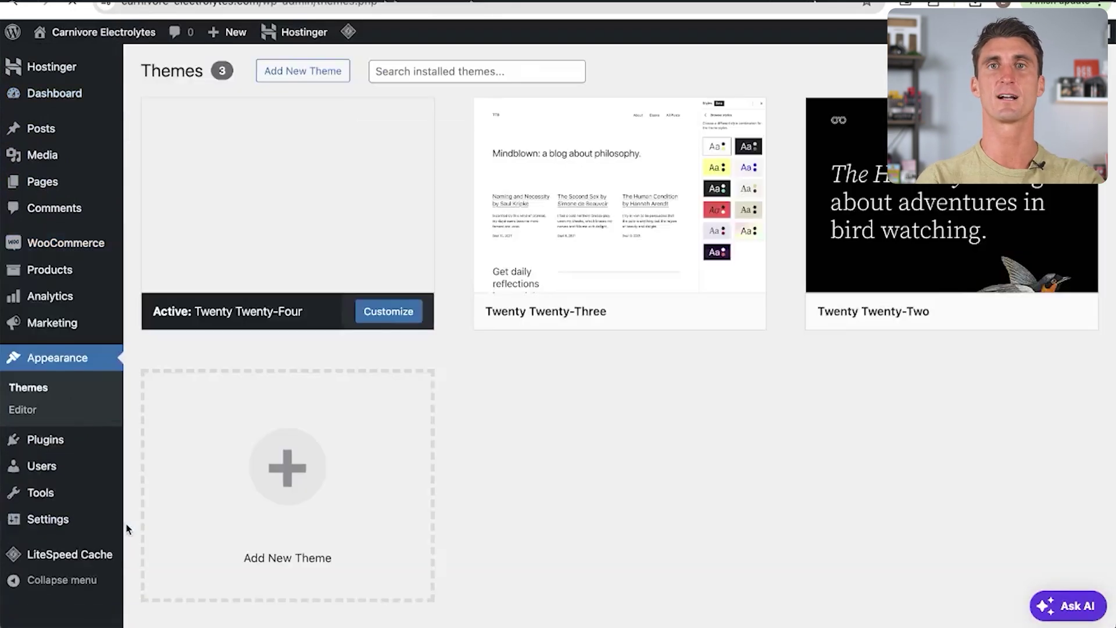
click(401, 313)
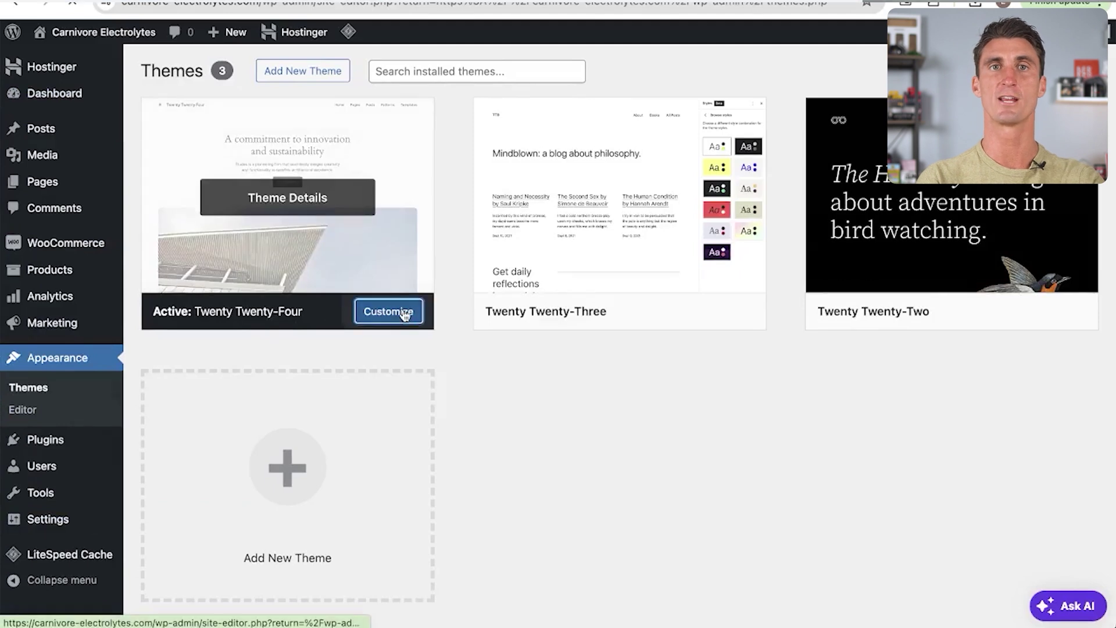
triple_click(543, 192)
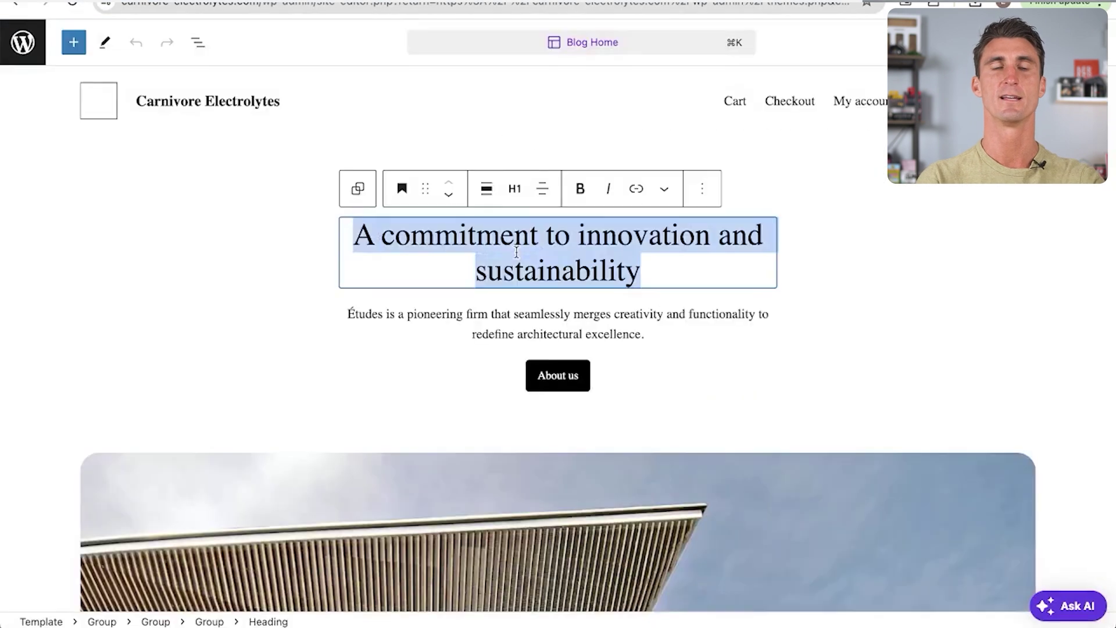
text(Carnivore E)
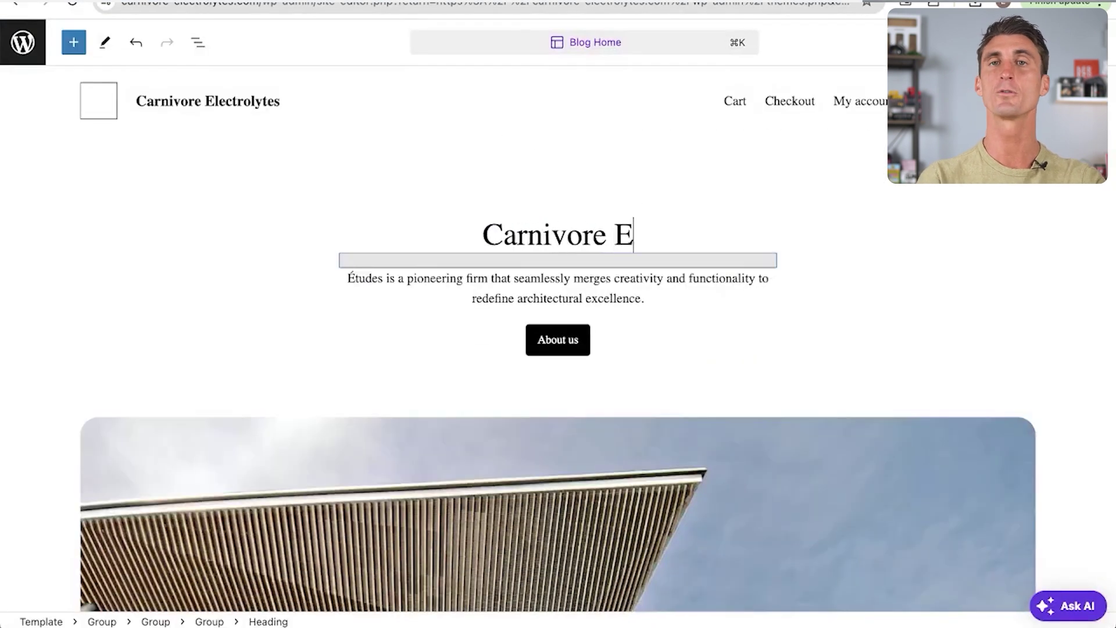
text(lectrolytes)
Paste the product description into the intro paragraph and replace the large photo with the product jar image
triple_click(558, 287)
key(ctrl+v)
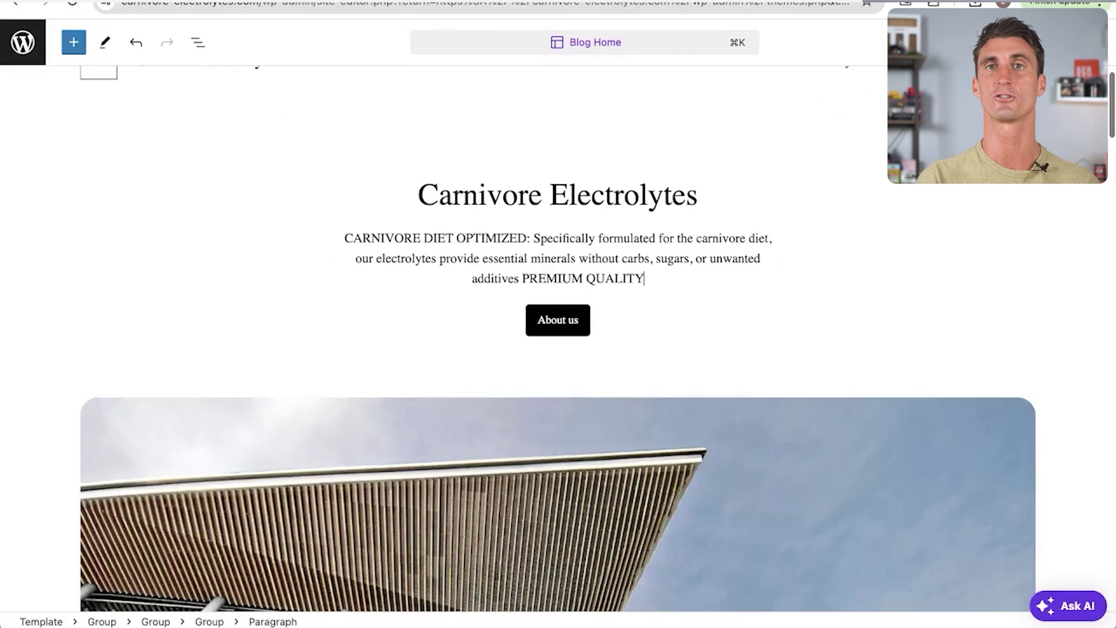
scroll(488, 326, down, 6)
click(488, 325)
click(374, 533)
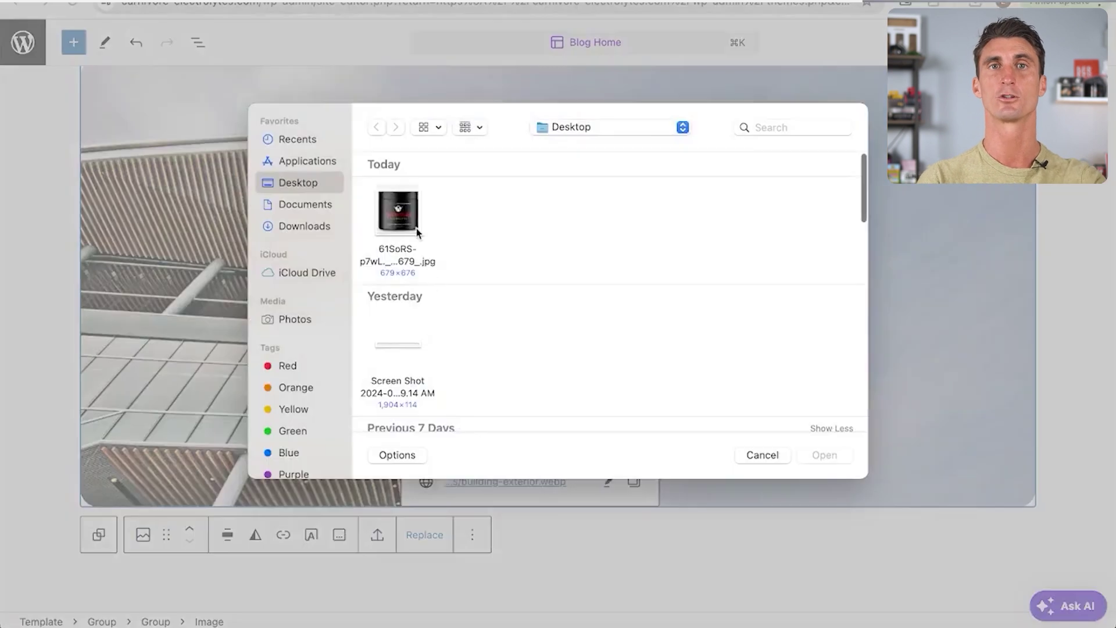
double_click(416, 228)
scroll(621, 228, down, 15)
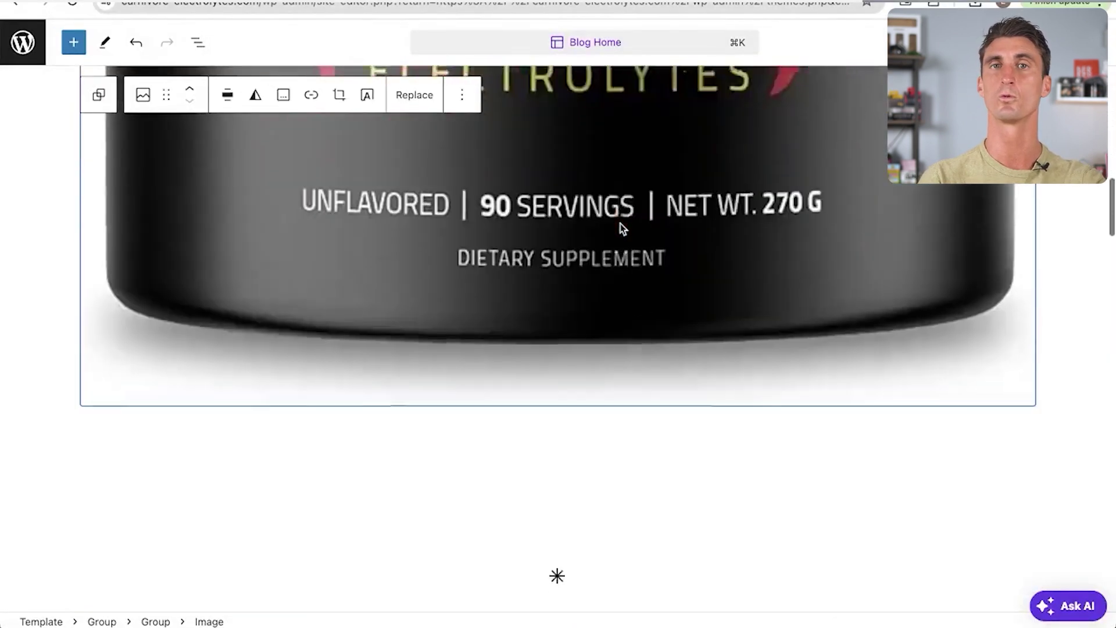
scroll(621, 228, down, 1)
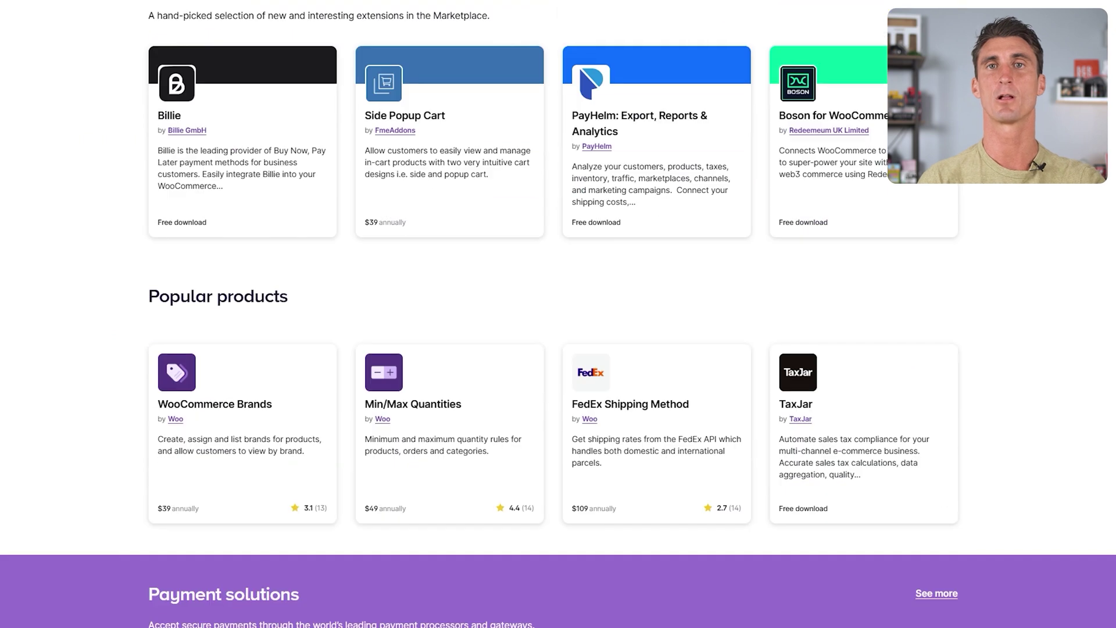
Scroll through the Marketplace's Popular products, Payment solutions, Themes and Marketing extension lists
scroll(558, 314, down, 8)
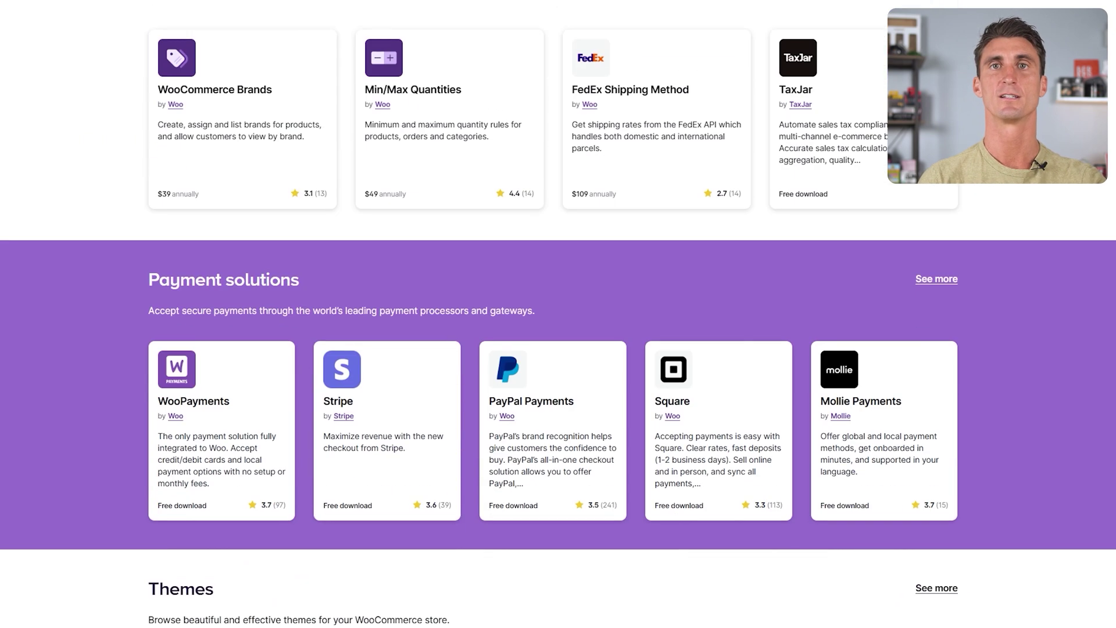
scroll(558, 314, down, 8)
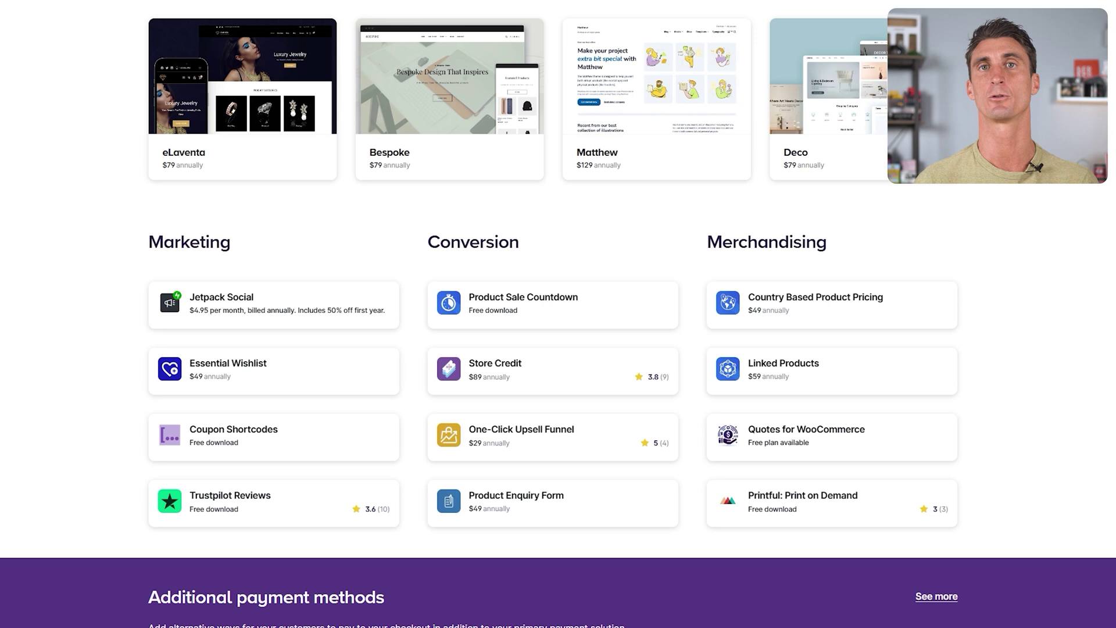
scroll(559, 314, down, 3)
scroll(558, 314, down, 3)
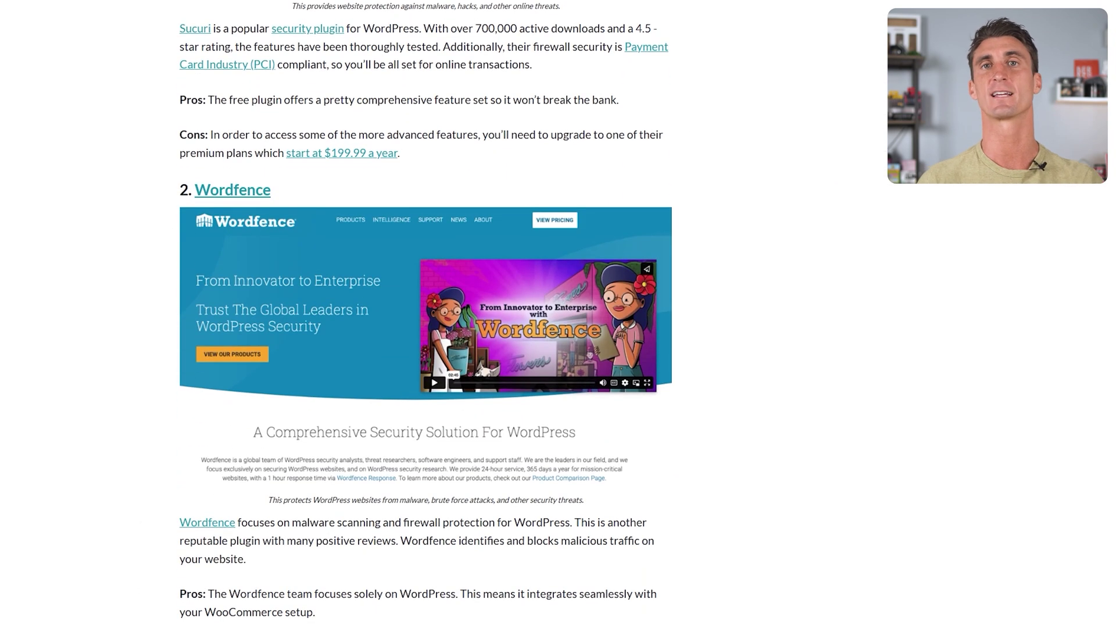
Scroll through the carnivore electrolytes results and a WooCommerce plugin roundup listing Stripe and Flat / Table Rate Shipping
scroll(426, 314, down, 8)
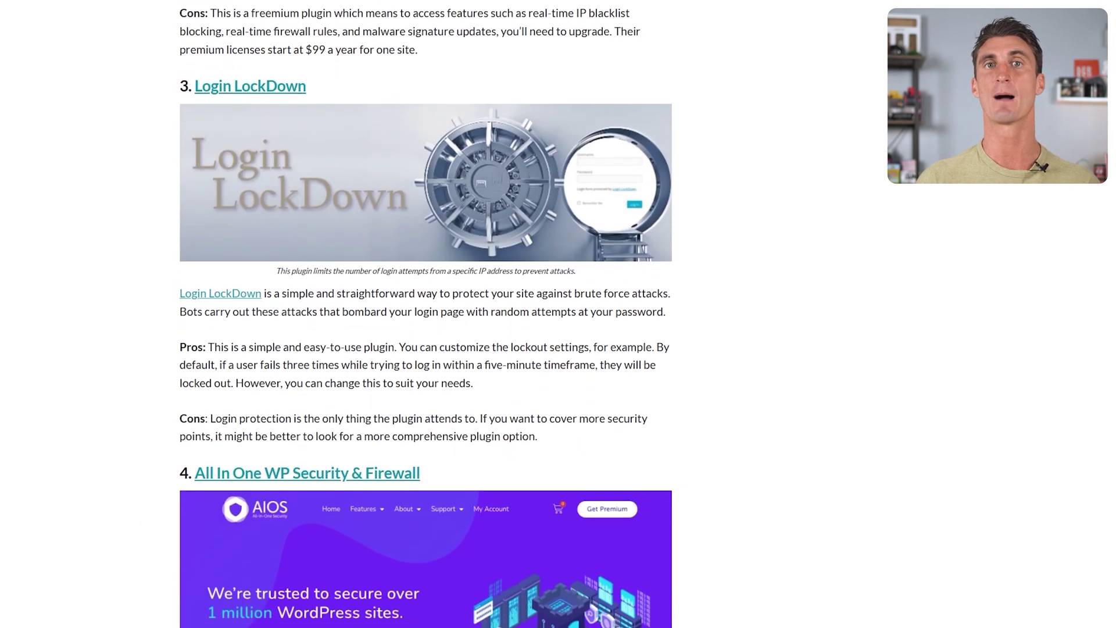
scroll(427, 314, down, 5)
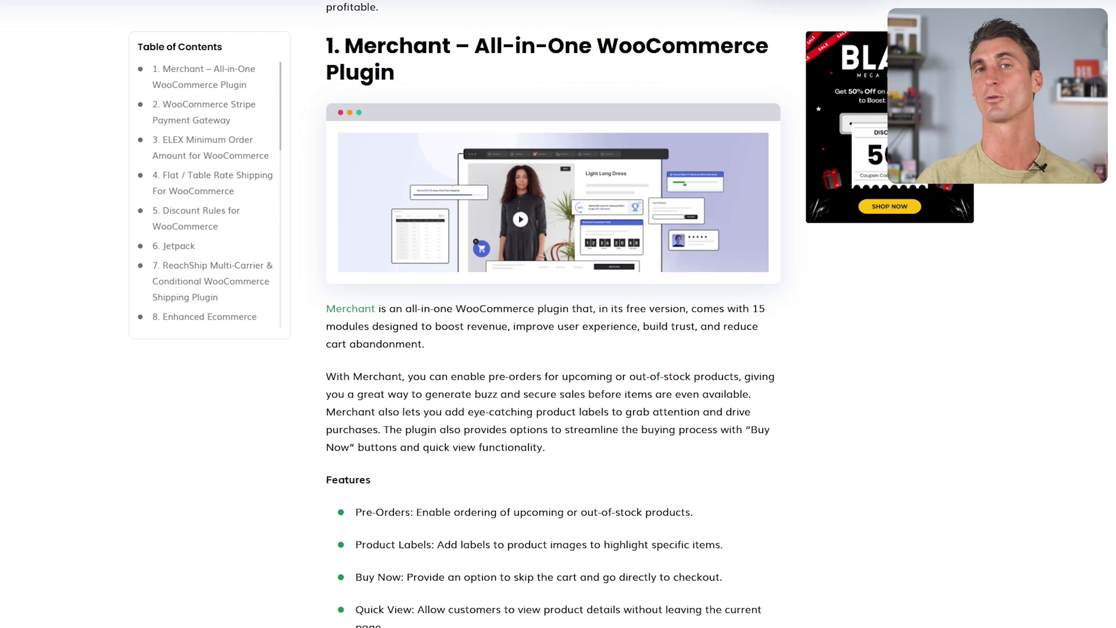
scroll(552, 314, down, 10)
scroll(1056, 366, down, 12)
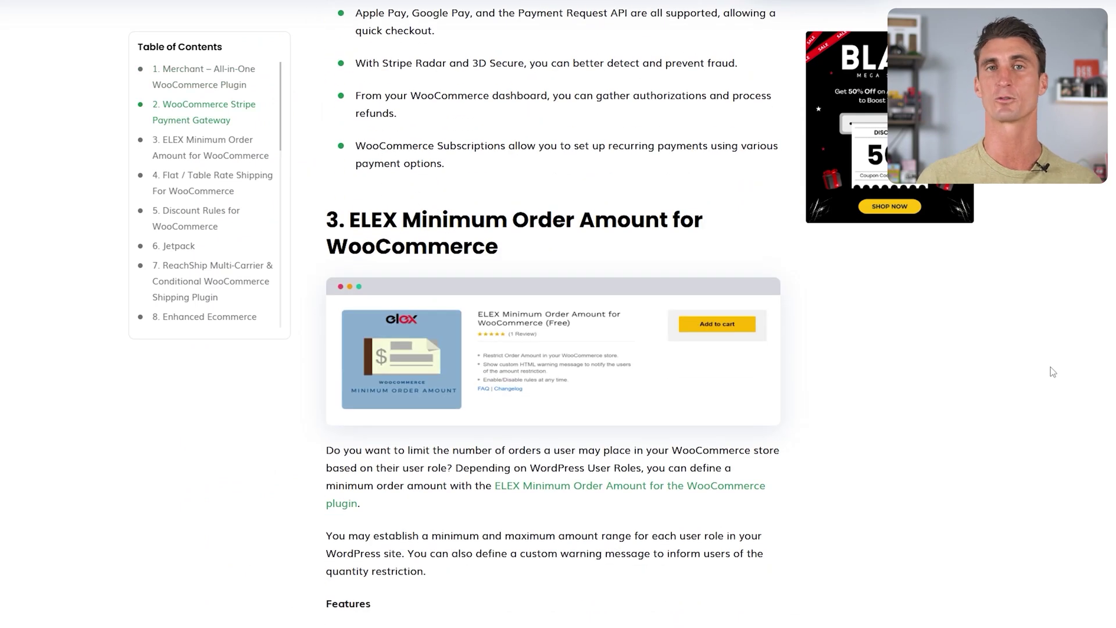
scroll(1050, 372, down, 10)
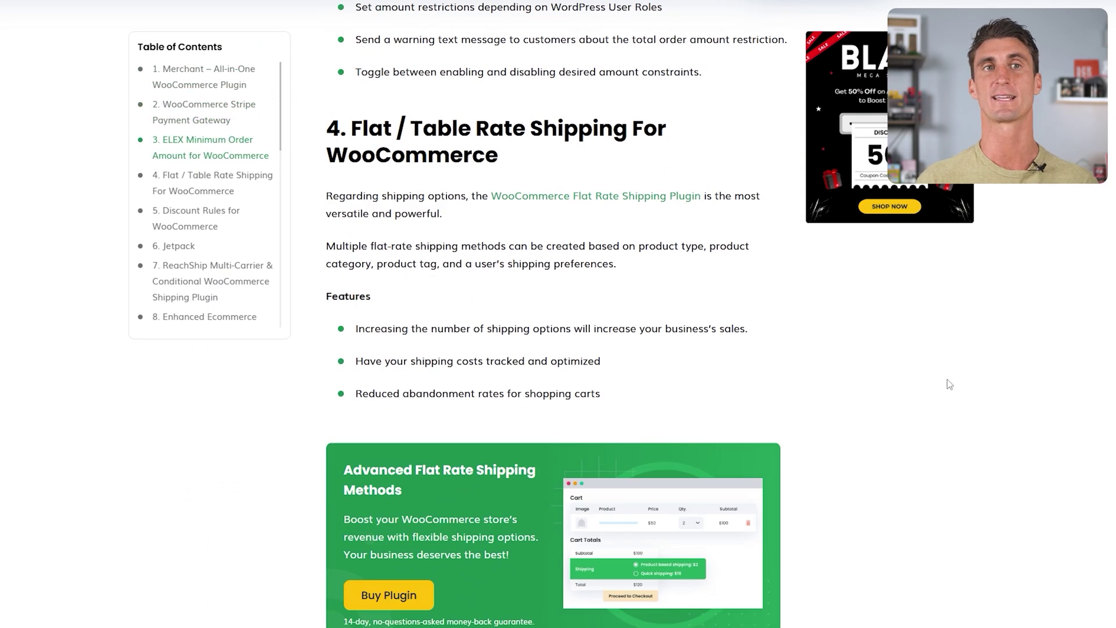
scroll(950, 384, down, 10)
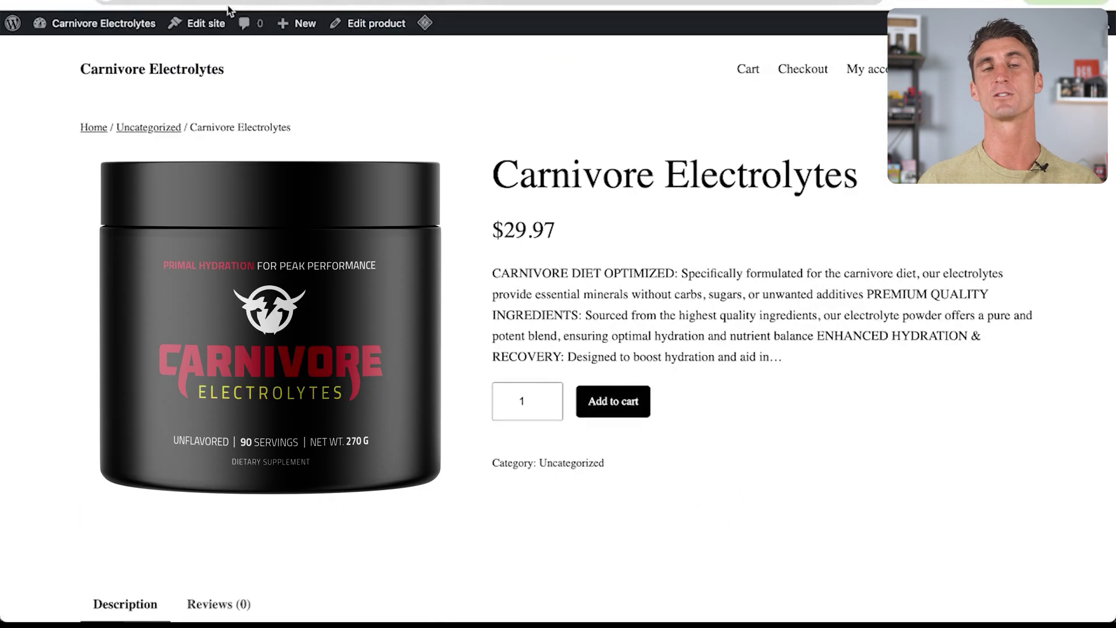